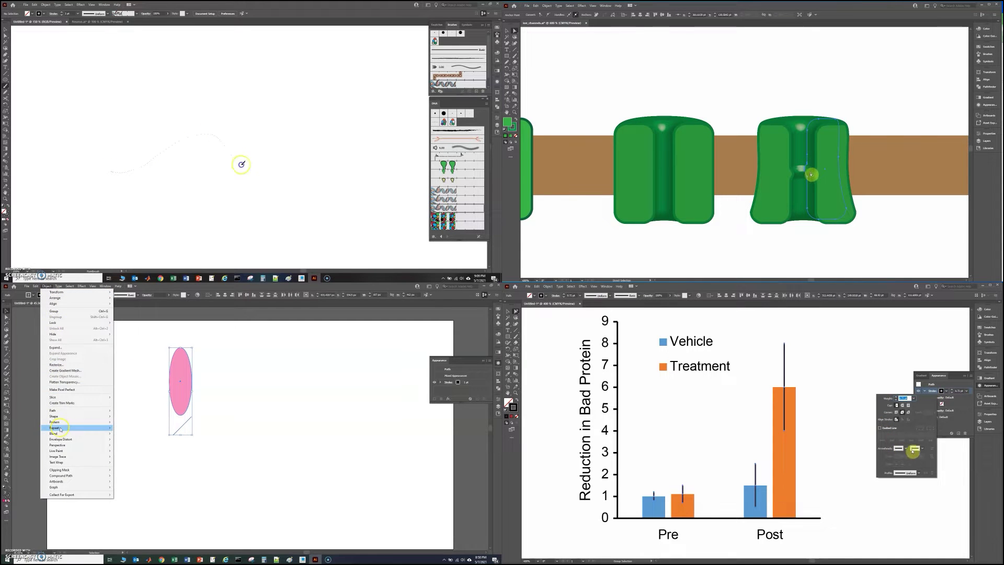
- Turn the pink ellipse into a radial repeat flower with more petals and a smaller radius
click(128, 429)
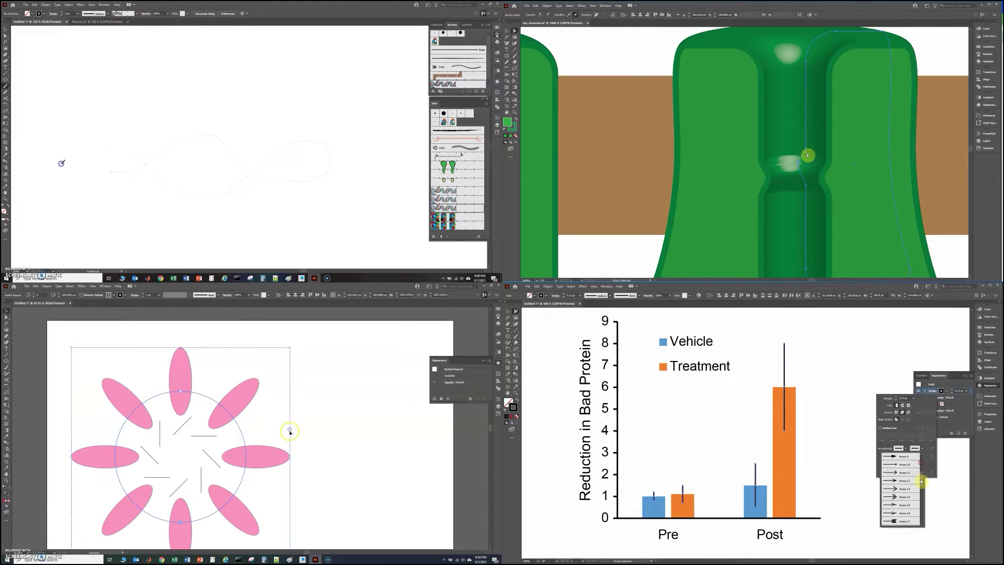
drag(289, 430, 248, 370)
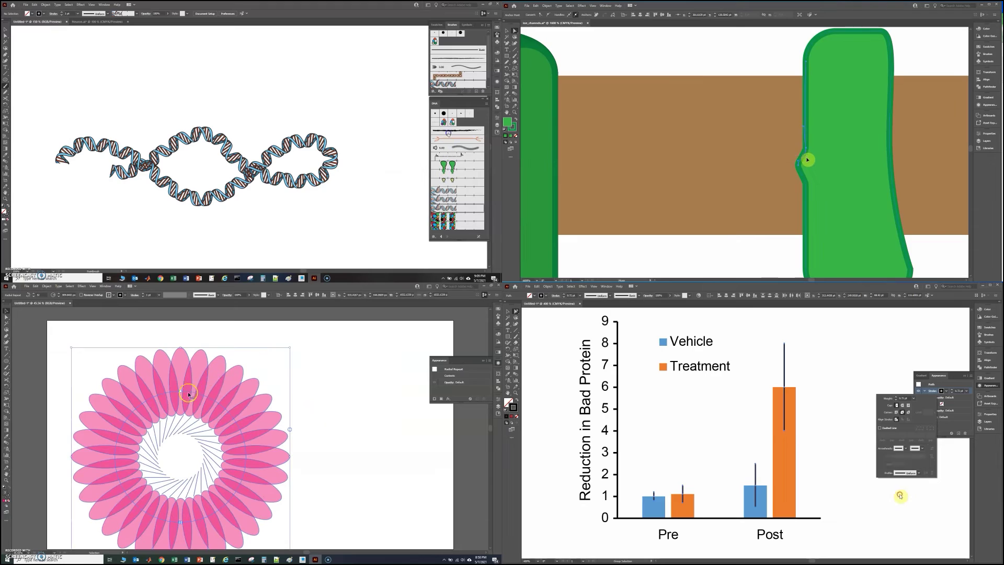
drag(187, 393, 180, 420)
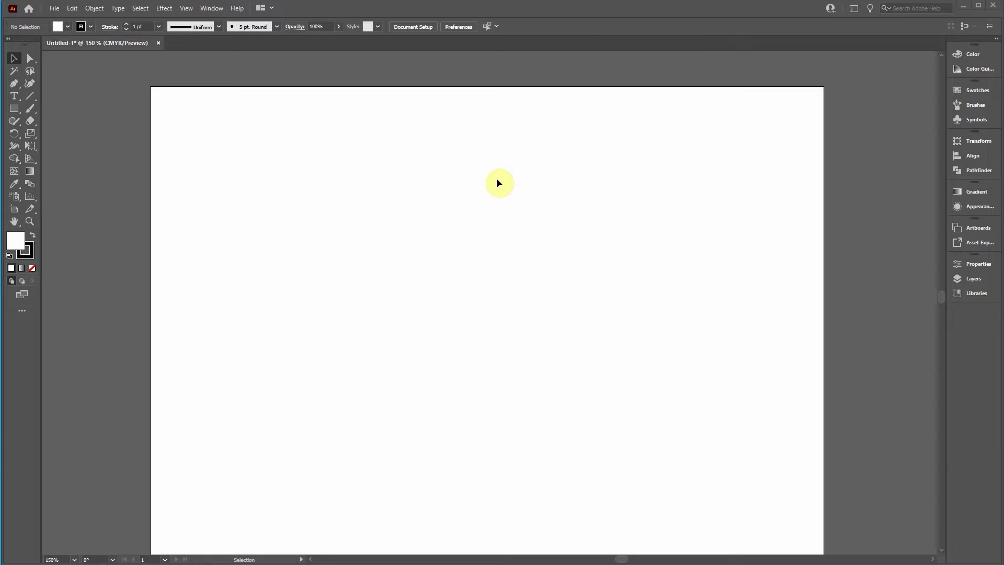
- Choose the Scatter Graph Tool from the graph tool flyout instead of the Column Graph Tool
click(32, 199)
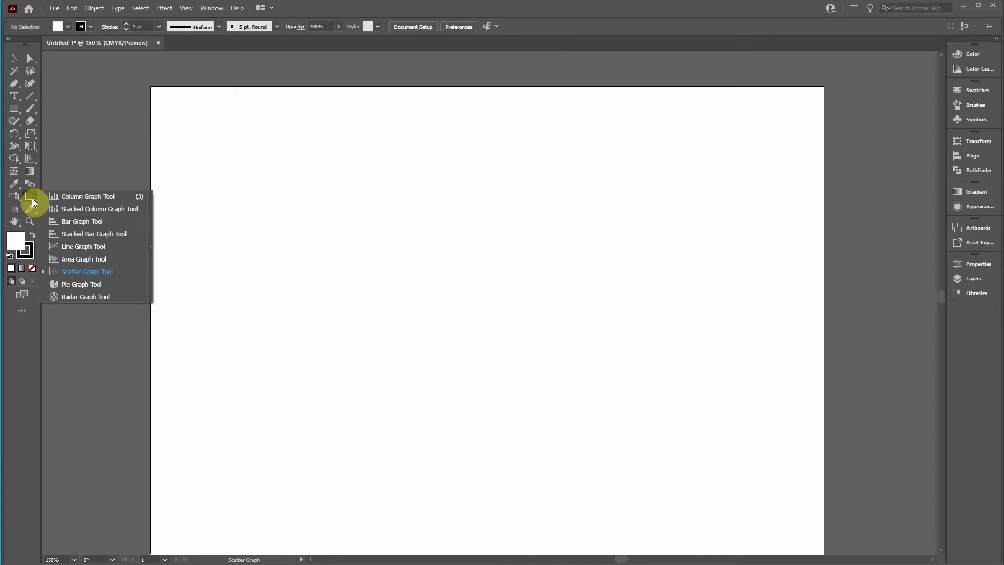
click(80, 196)
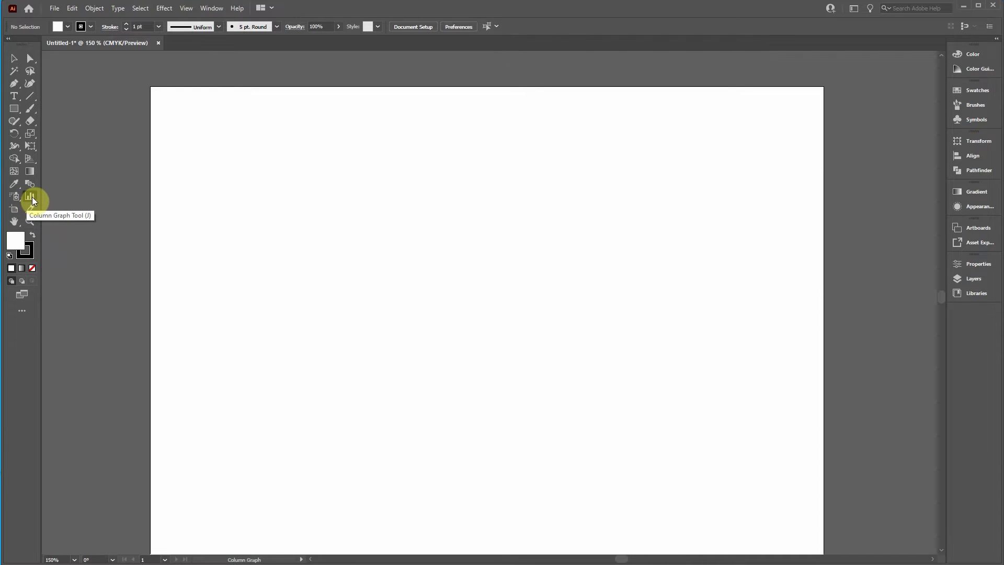
click(211, 9)
mouse_move(291, 103)
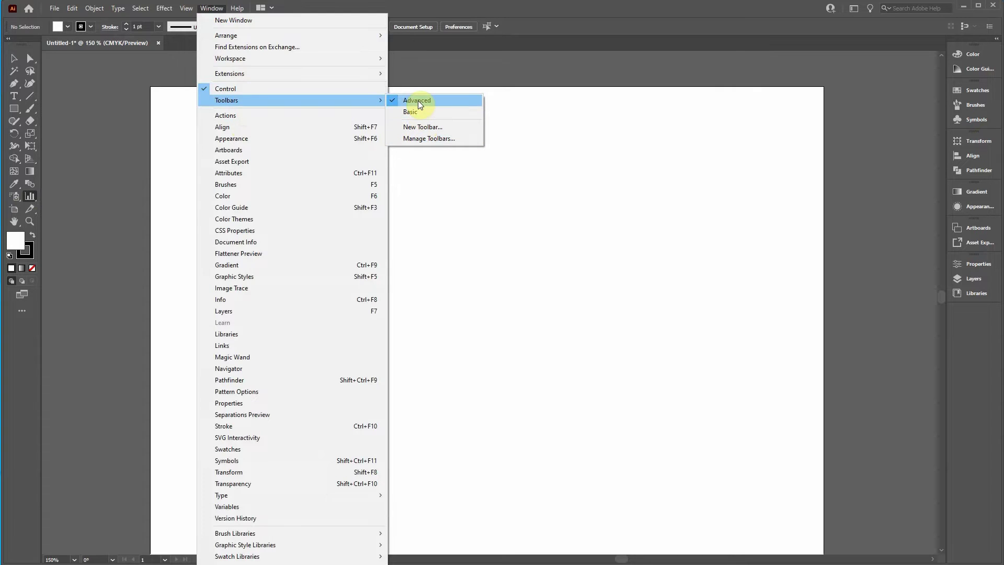
click(35, 195)
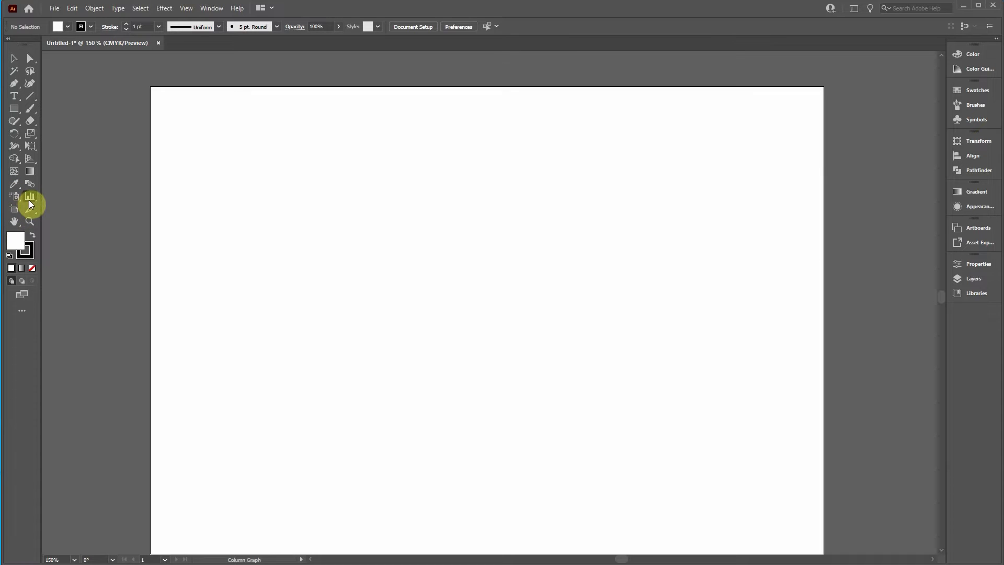
right_click(30, 199)
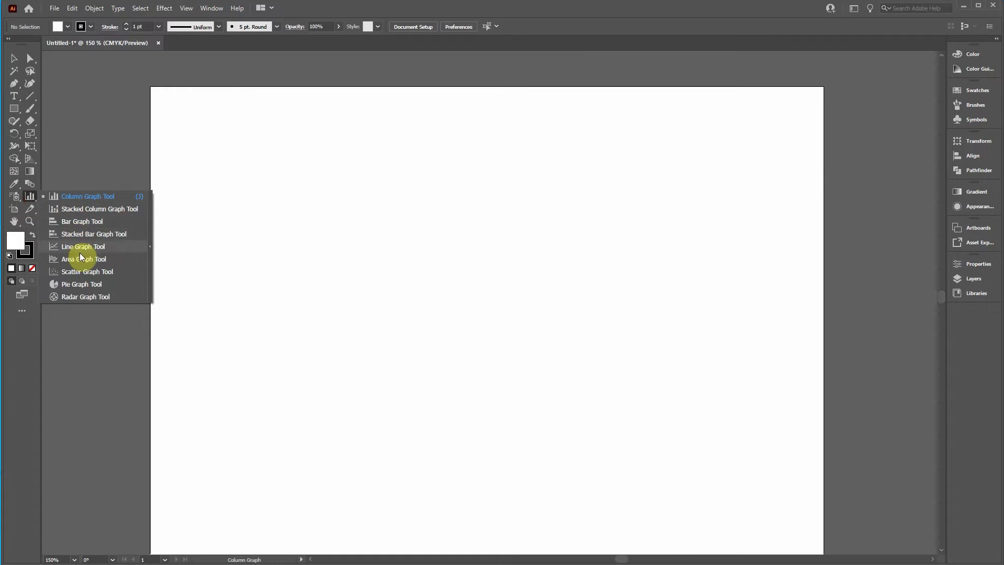
click(76, 272)
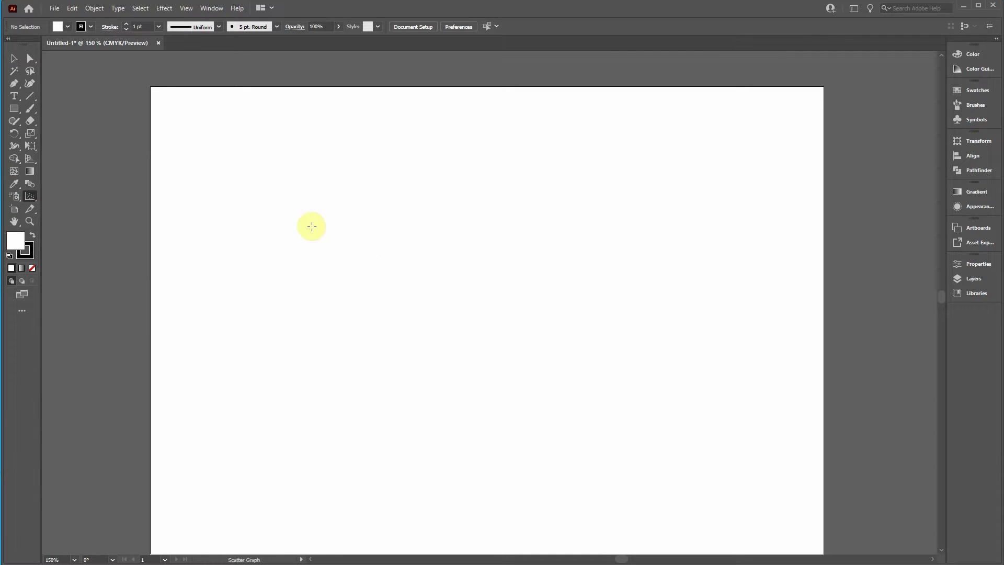
- Drag out the scatter graph area, then move and enlarge the Graph Data sheet beside it
drag(238, 187, 551, 398)
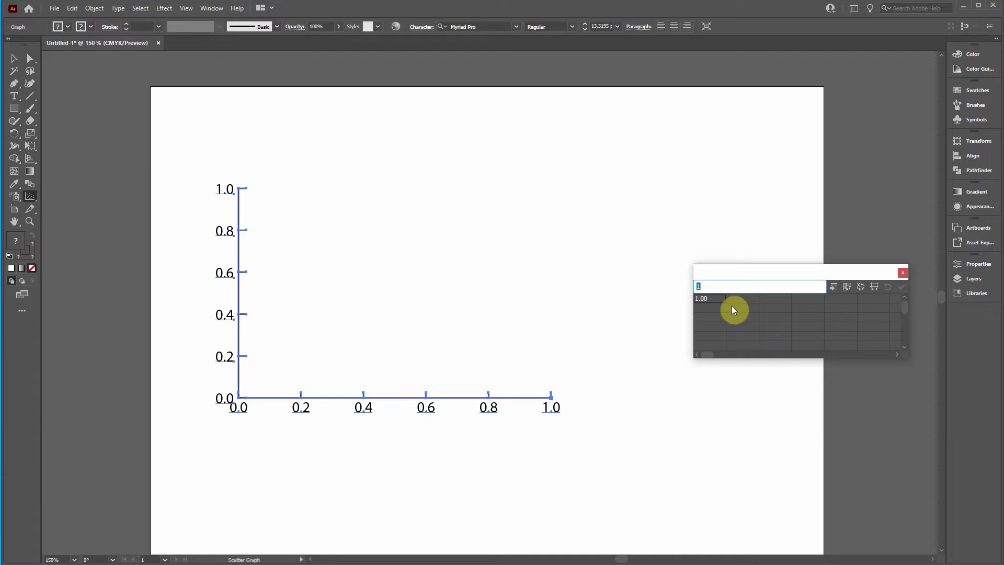
drag(738, 267, 652, 166)
drag(821, 257, 871, 411)
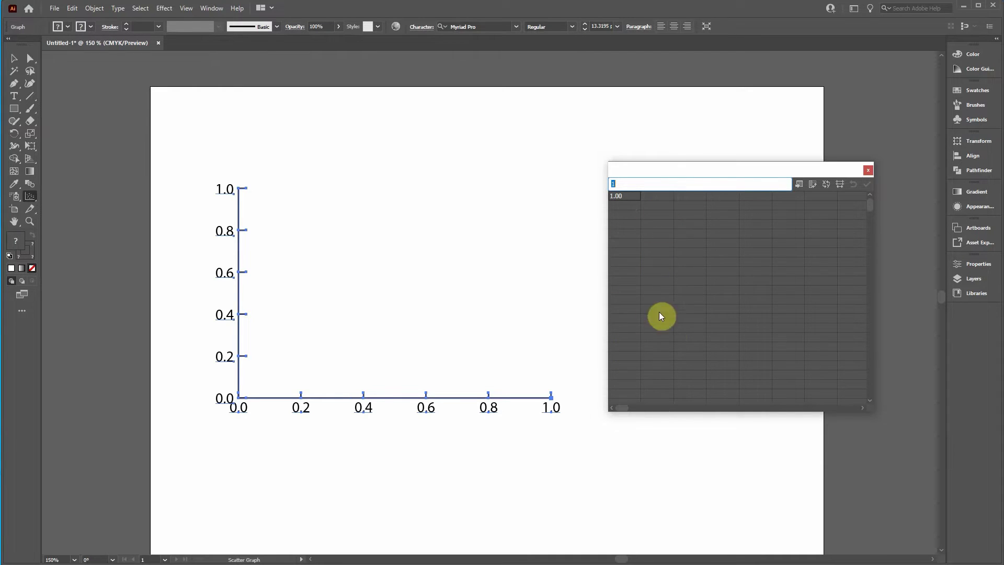
- Enter 1 and 3 in the first column and 0 through 4 in the second column
click(622, 199)
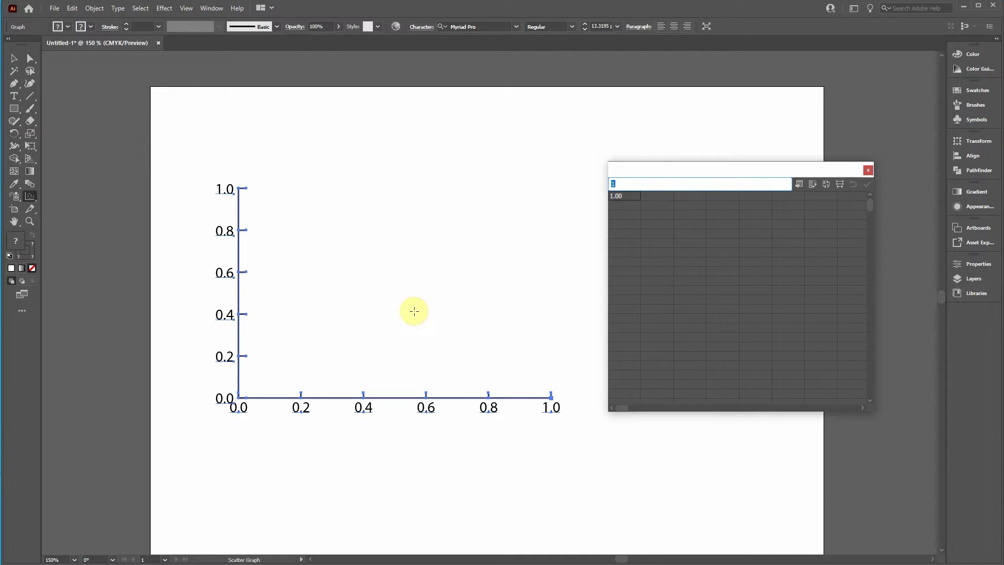
key(Return)
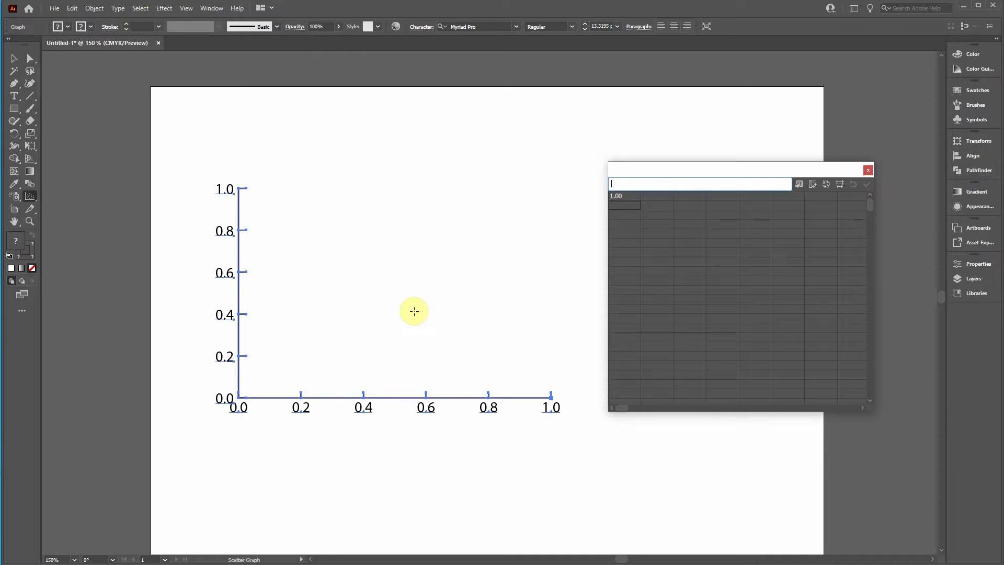
text(3)
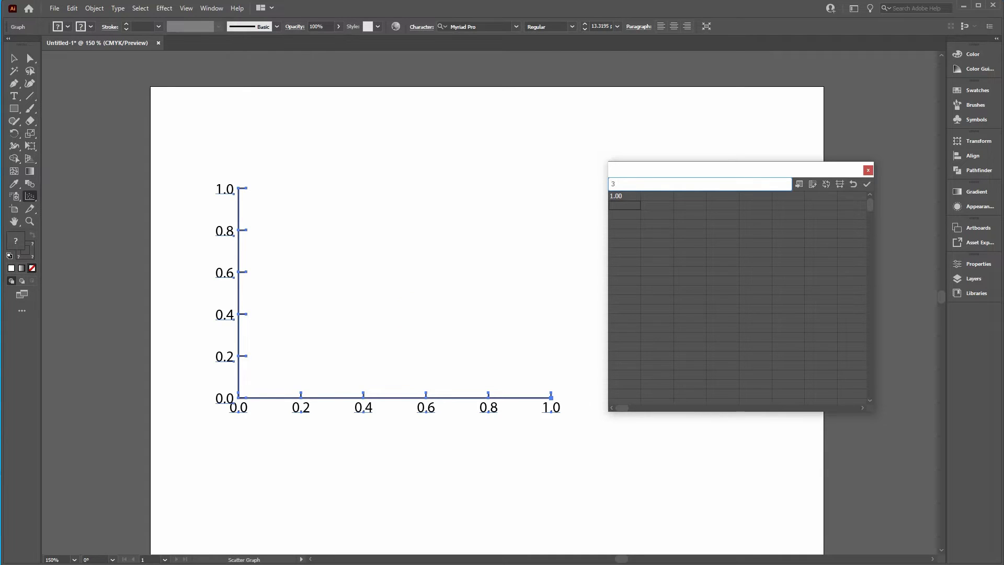
key(Return)
key(Up)
key(Up)
key(Right)
text(0)
key(Return)
text(1)
key(Return)
text(2)
key(Return)
text(3)
key(Return)
text(4)
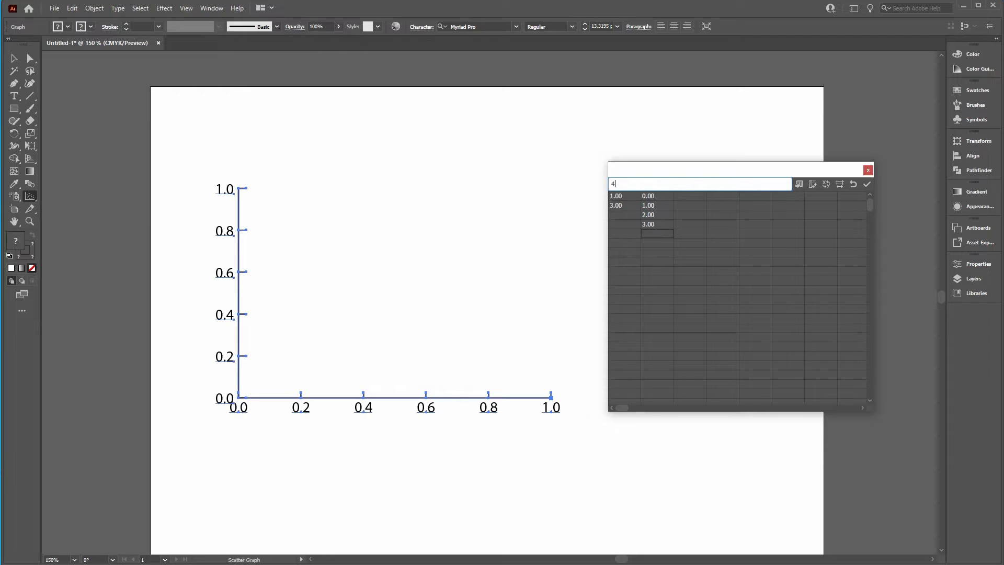
key(KP_Enter)
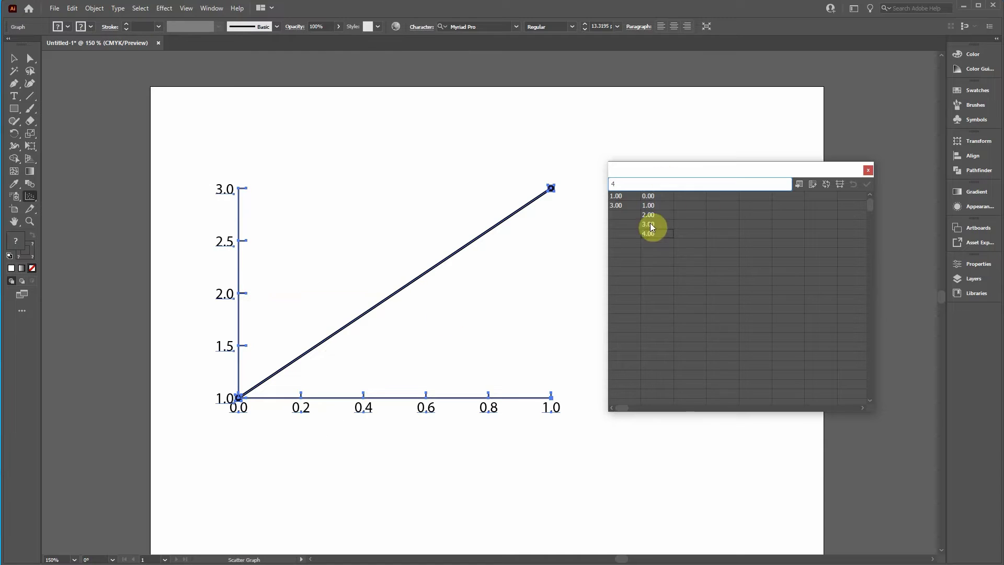
- Fill in the remaining first-column values 5, 6 and 7 so all five points plot
click(624, 215)
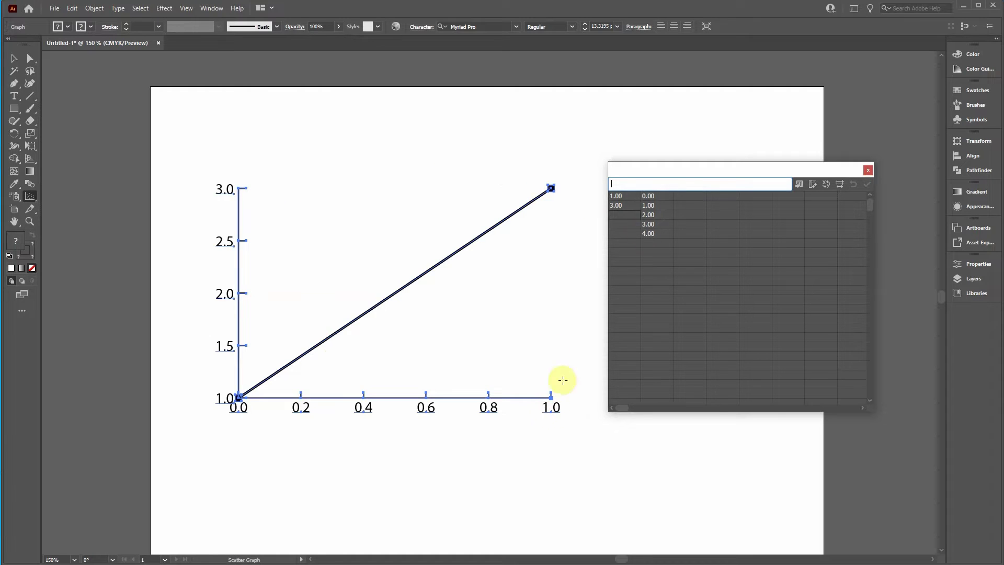
click(654, 205)
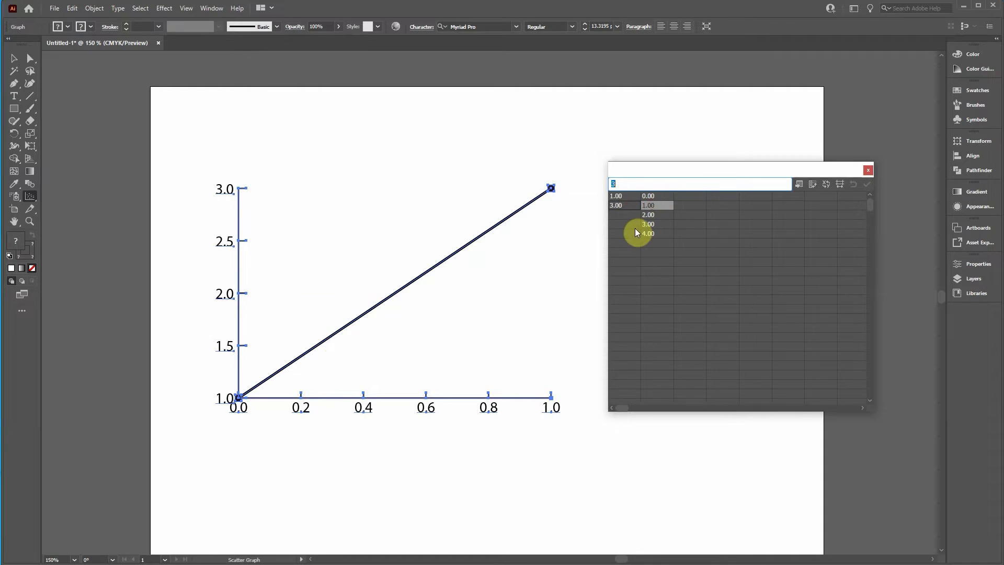
click(628, 216)
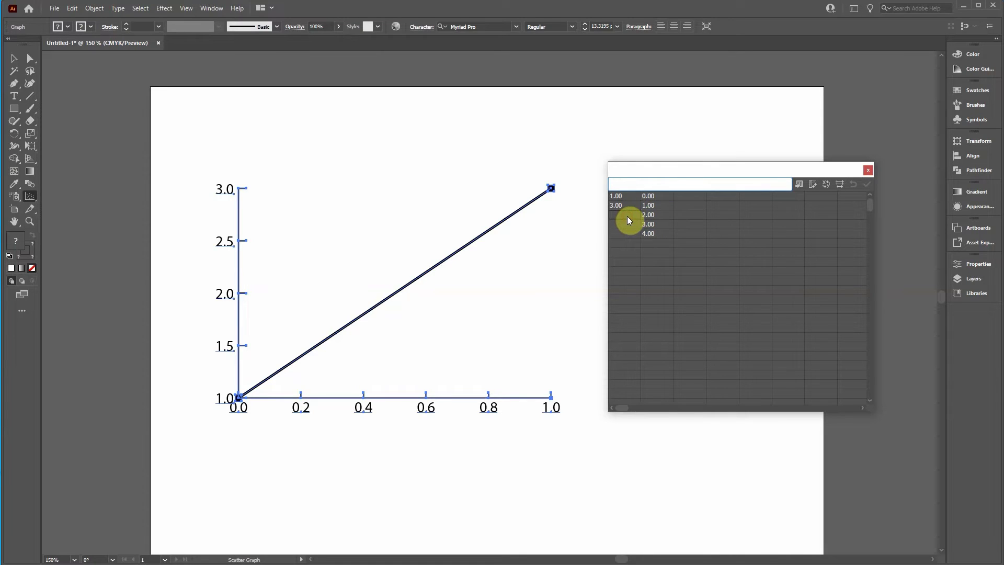
text(5)
text(6)
key(KP_Enter)
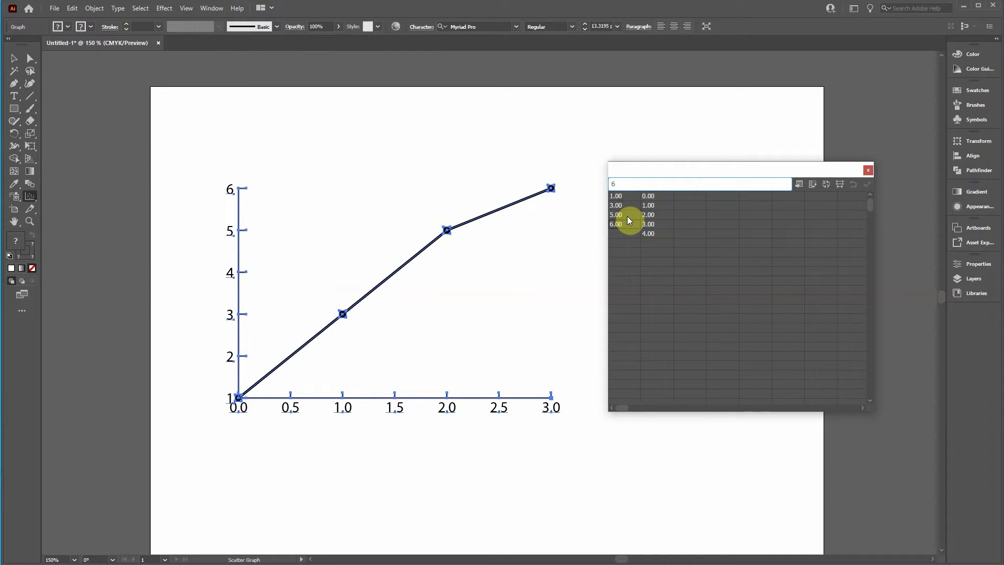
key(Return)
text(7)
key(KP_Enter)
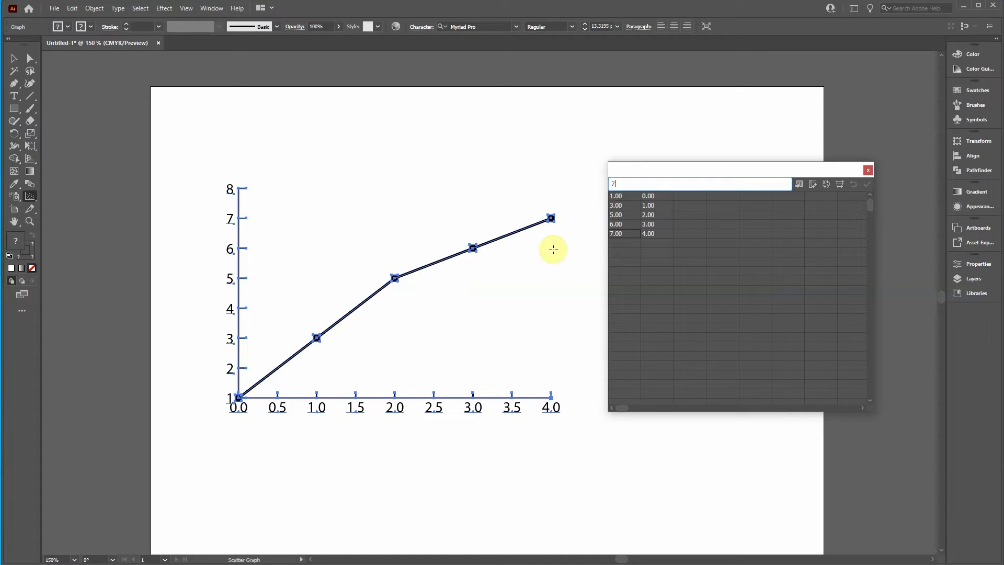
- Start a new row below the data with 0.75, with 1.25 landing beside it by mistake
click(674, 301)
click(654, 281)
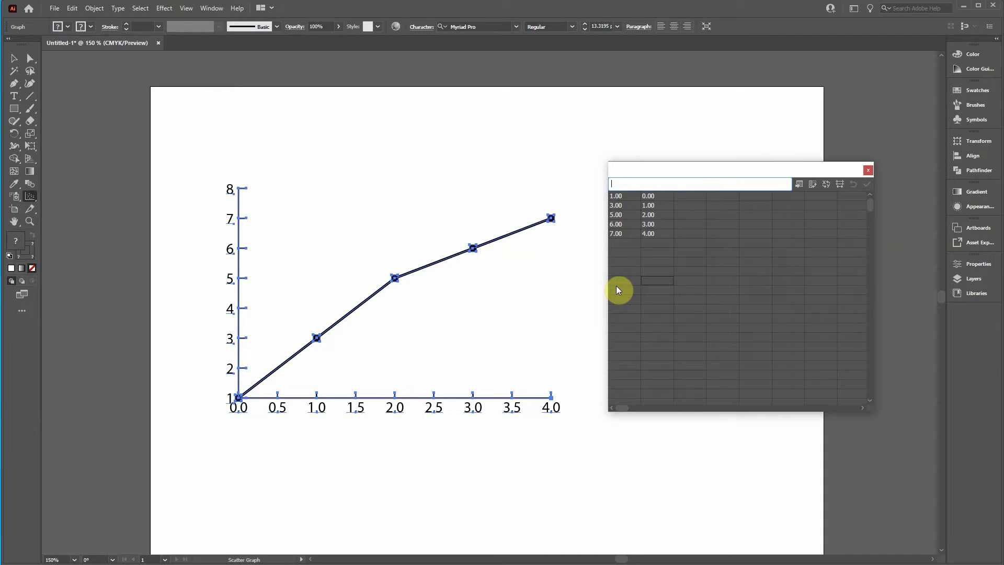
click(628, 243)
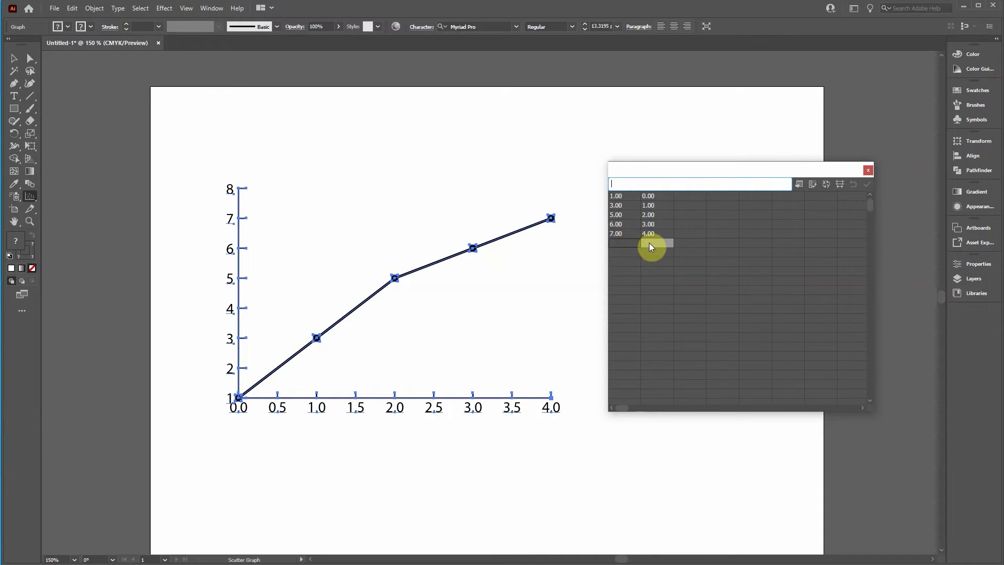
click(644, 244)
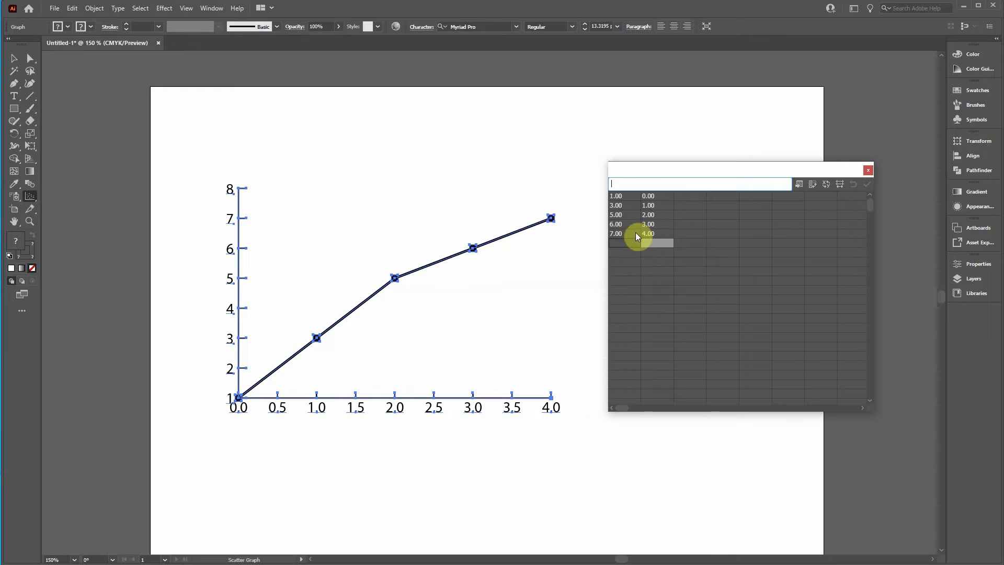
click(626, 254)
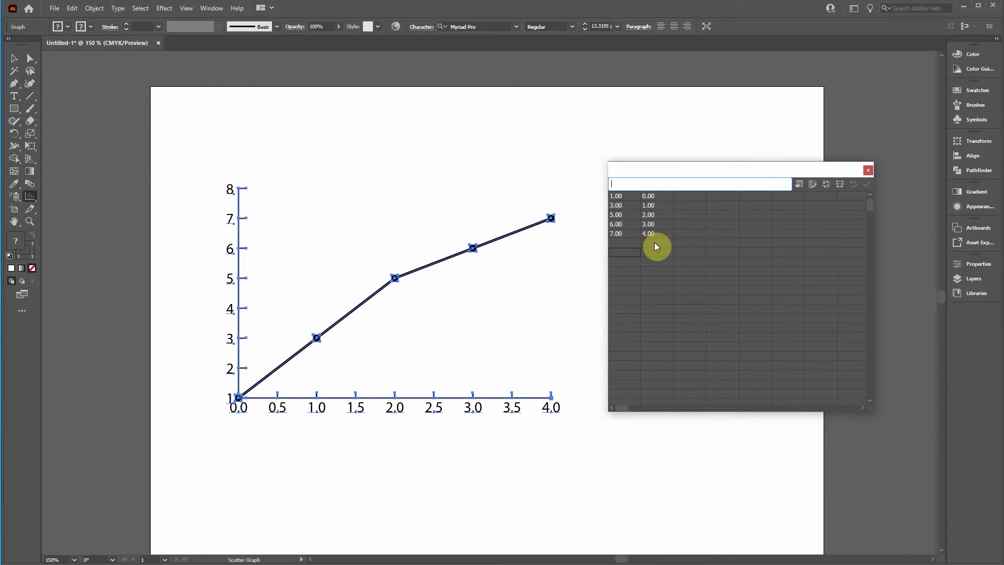
text(0.75)
key(Tab)
text(1.25)
key(Return)
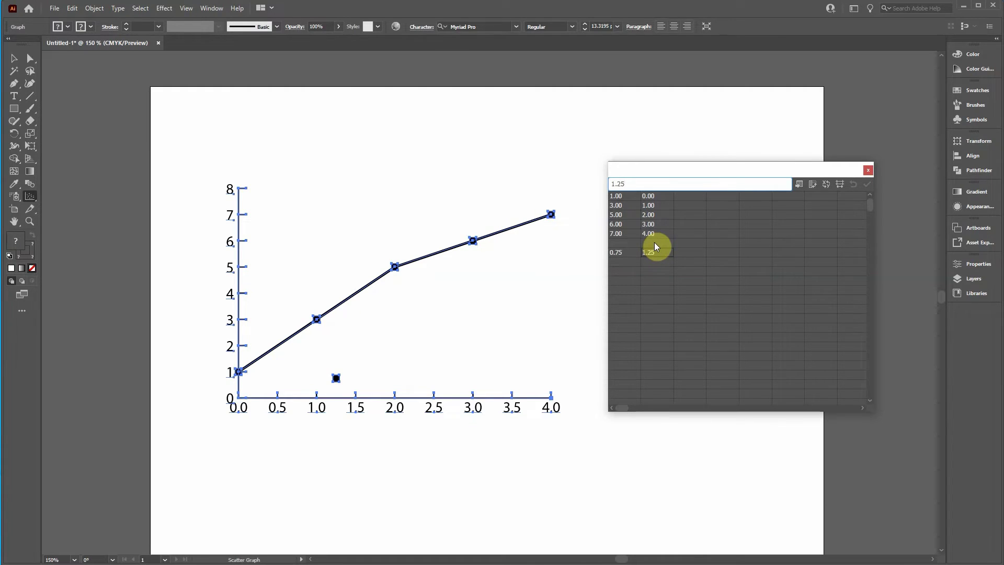
- Clear the misplaced 1.25 and enter the pair 1.25 / 0 below 0.75
click(648, 251)
key(BackSpace)
key(Return)
click(624, 262)
text(1.25)
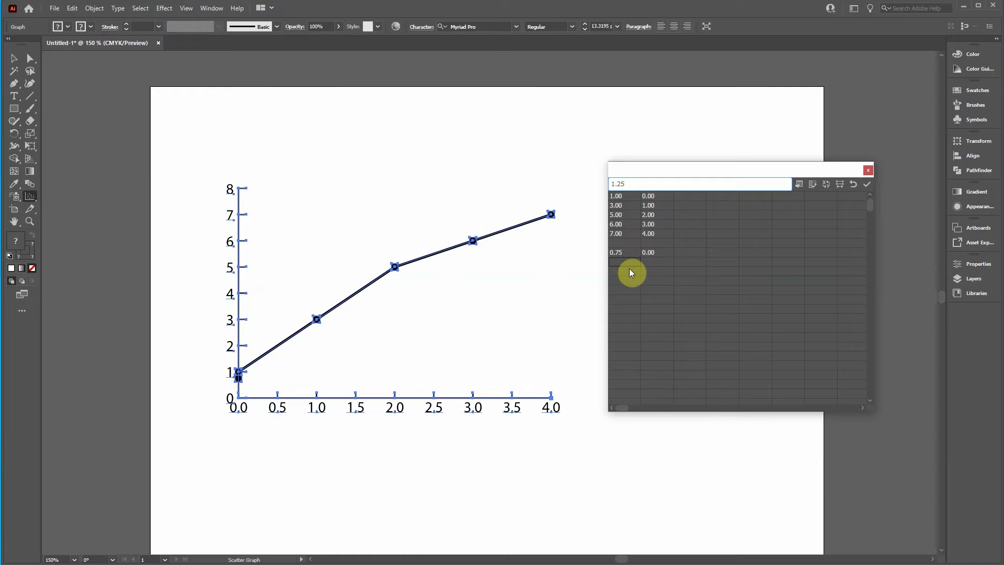
key(Return)
text(0)
key(Return)
- Check the 0.75 and 1.25 rows against the first data row by selecting their cells
click(642, 301)
click(627, 254)
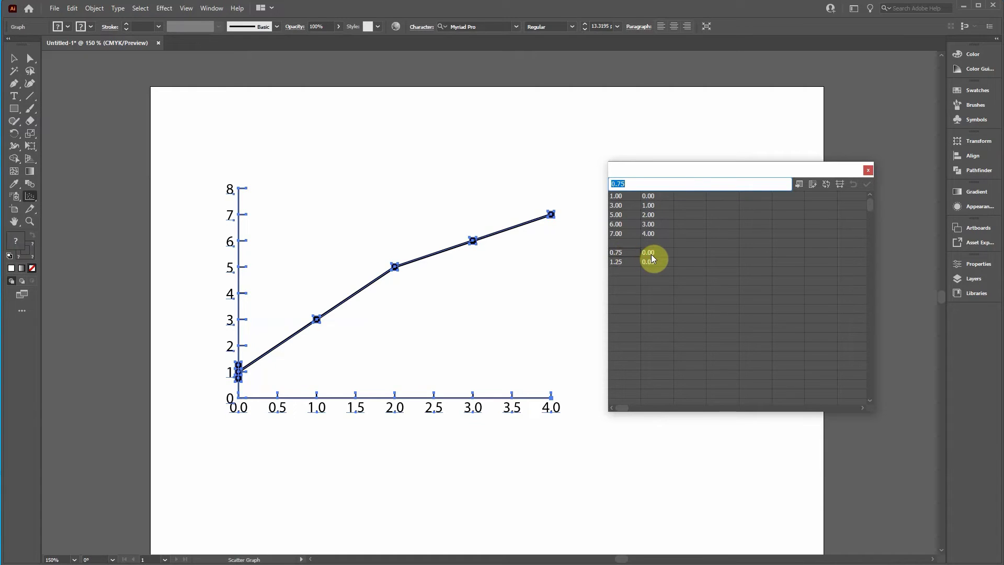
click(651, 254)
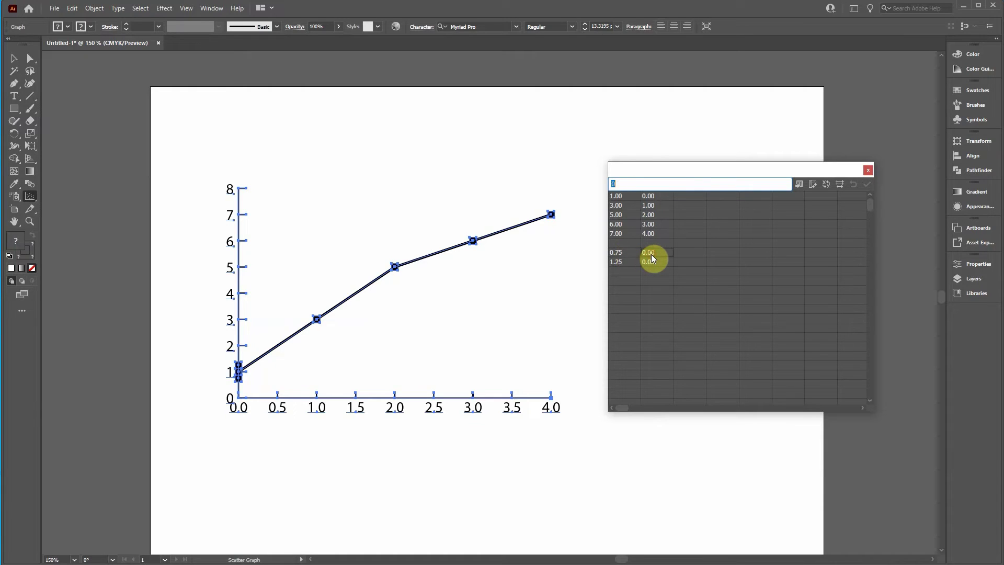
click(623, 264)
click(664, 262)
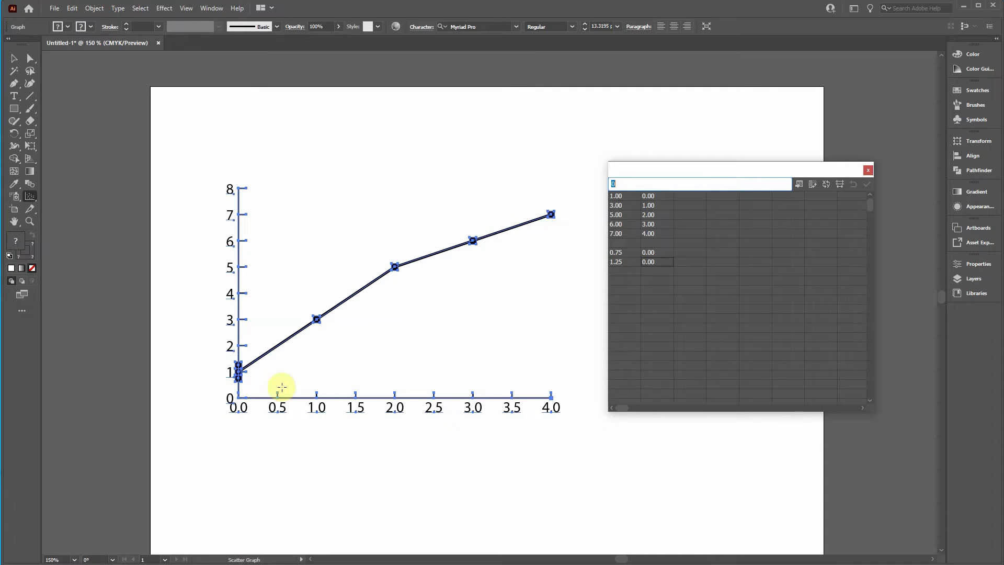
drag(631, 253, 630, 263)
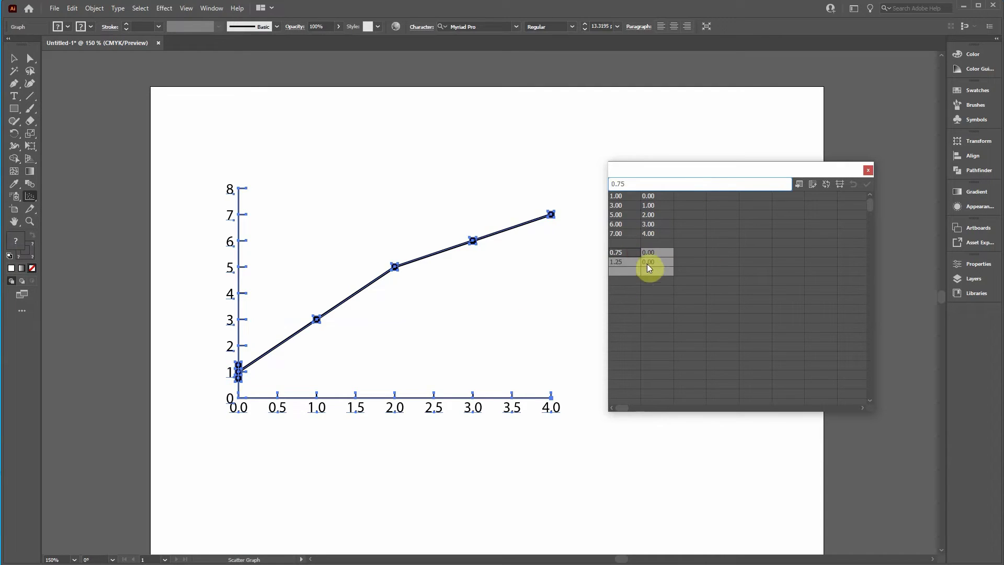
click(628, 197)
drag(630, 201, 668, 204)
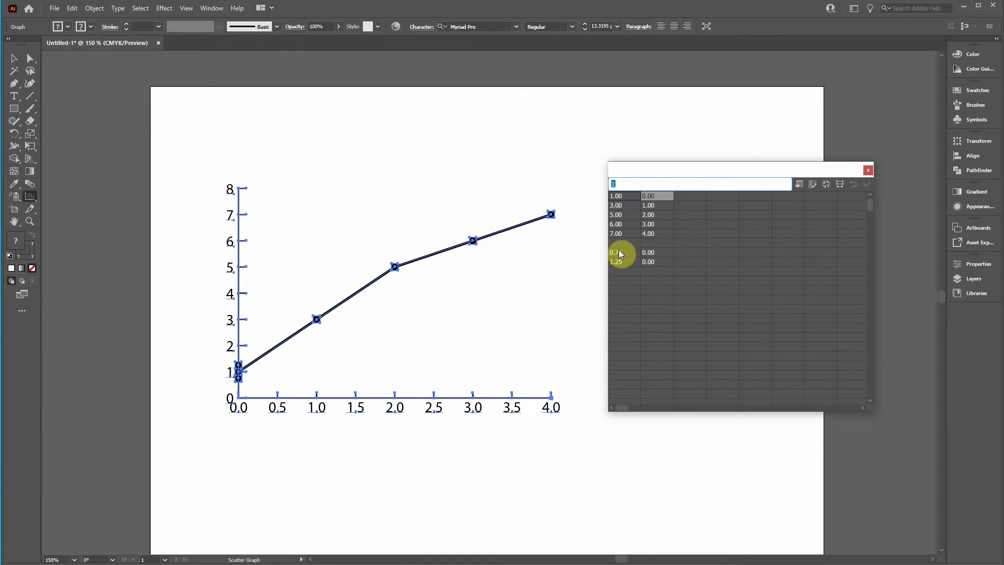
mouse_move(619, 253)
mouse_down()
mouse_move(653, 268)
mouse_move(632, 265)
mouse_up()
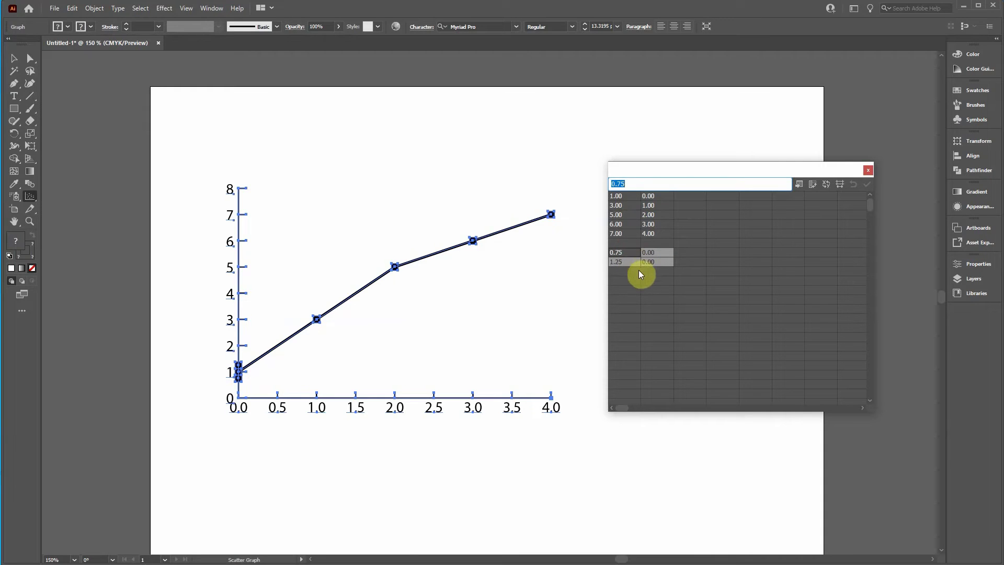
click(628, 292)
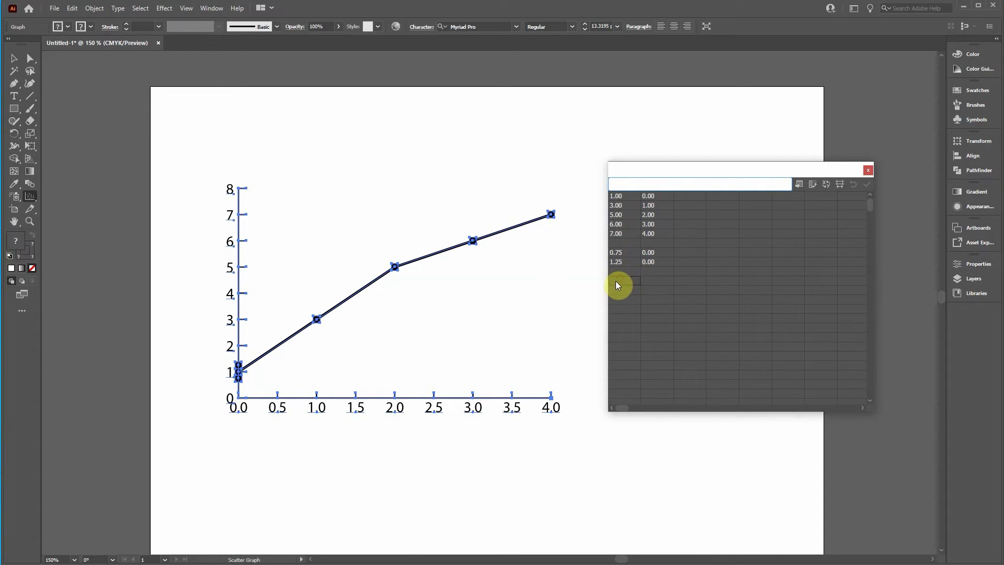
- Enter error-bar rows 2.5/1, 3.5/1, 4/2 and 6/2
text(2.5)
key(Tab)
text(1)
key(Return)
click(632, 291)
text(3.5)
key(Tab)
text(1)
key(Return)
text(4)
key(Tab)
text(2)
key(Return)
text(6)
key(Tab)
text(2)
key(Return)
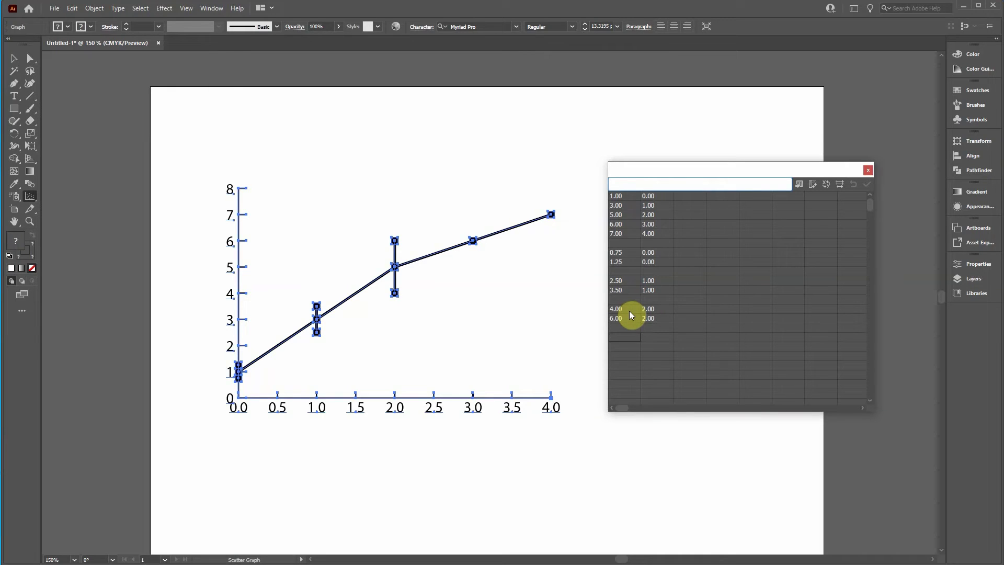
- Enter error-bar rows 4.75/3, 7.25/3, 6/4 and 8/4, correcting the mistyped 5.25
text(4.75)
key(Tab)
text(3)
key(Return)
text(5.25)
key(Tab)
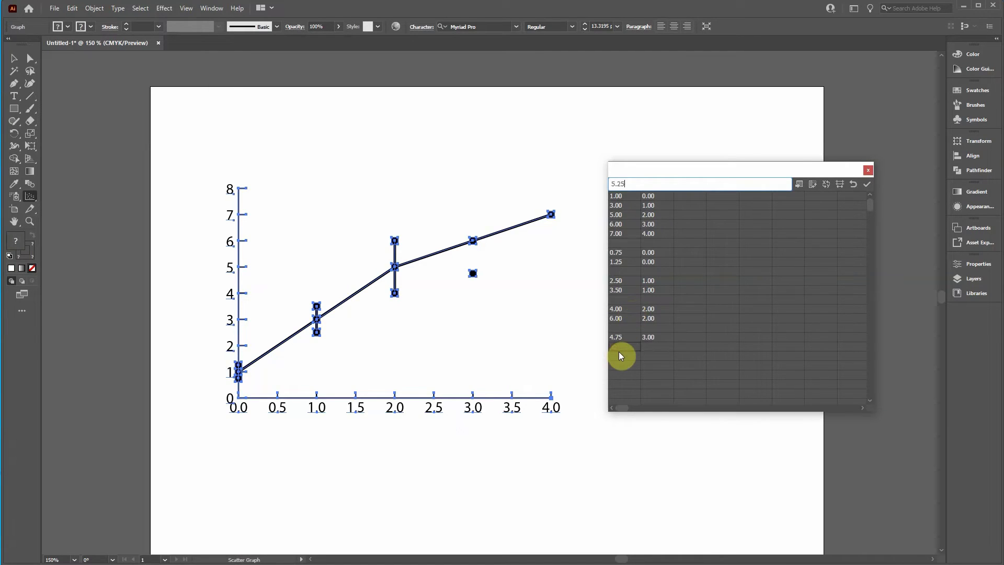
text(3)
click(623, 347)
text(6.25)
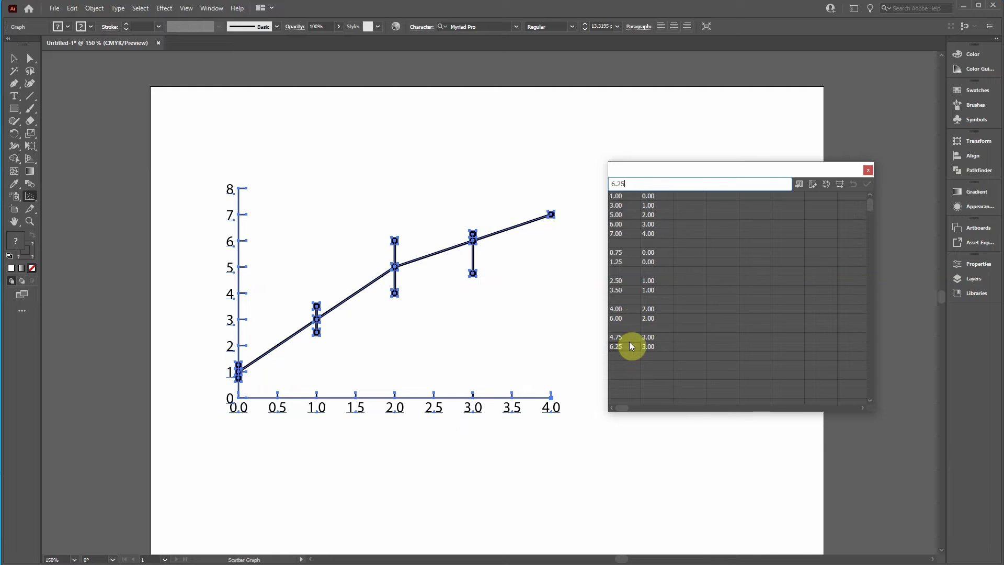
key(BackSpace)
key(BackSpace)
key(BackSpace)
key(BackSpace)
text(7.25)
key(KP_Enter)
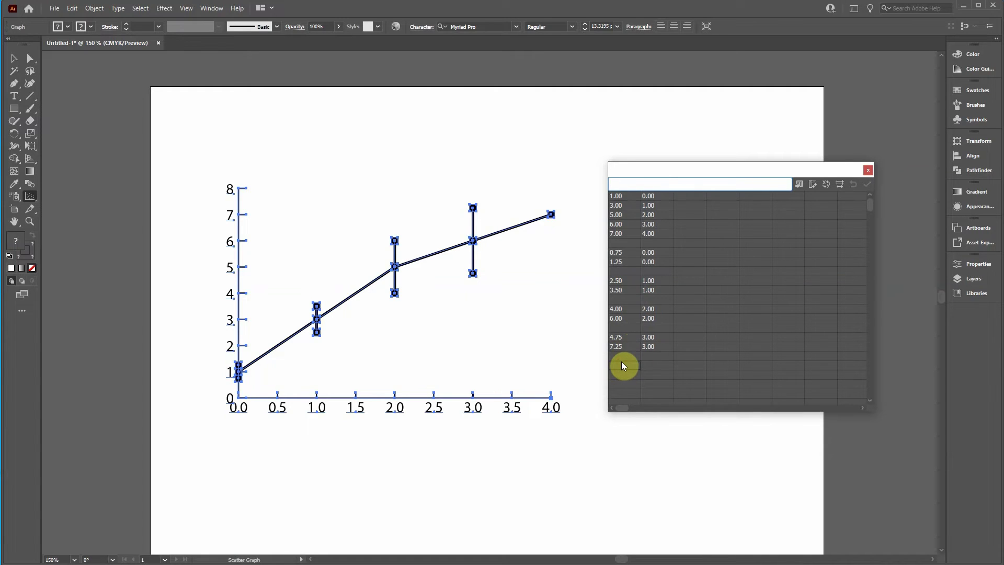
click(623, 365)
text(6)
key(Tab)
text(4)
key(KP_Enter)
click(617, 374)
text(8)
key(Tab)
text(4)
key(KP_Enter)
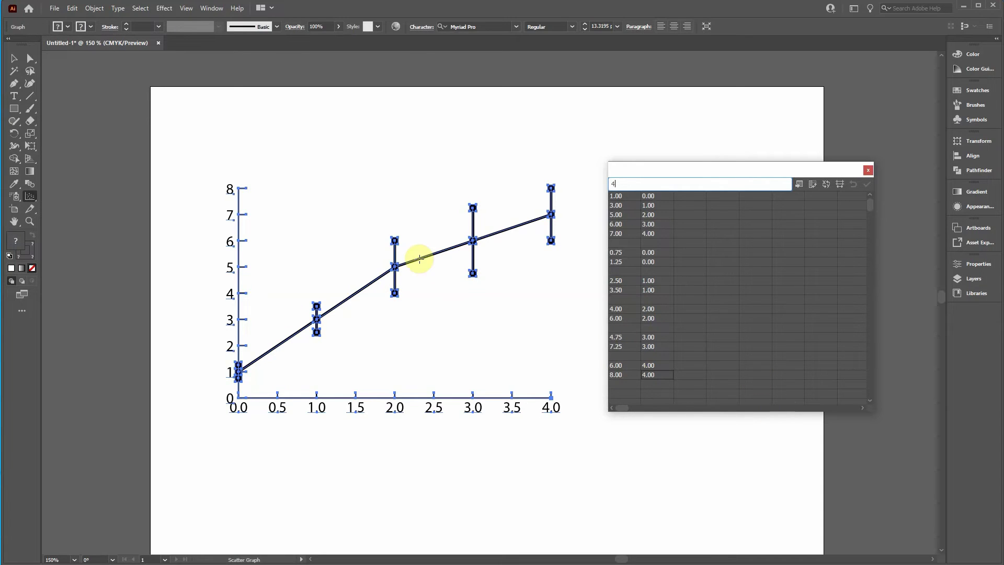
- Close the graph data sheet and deselect the graph with the Selection tool
click(868, 172)
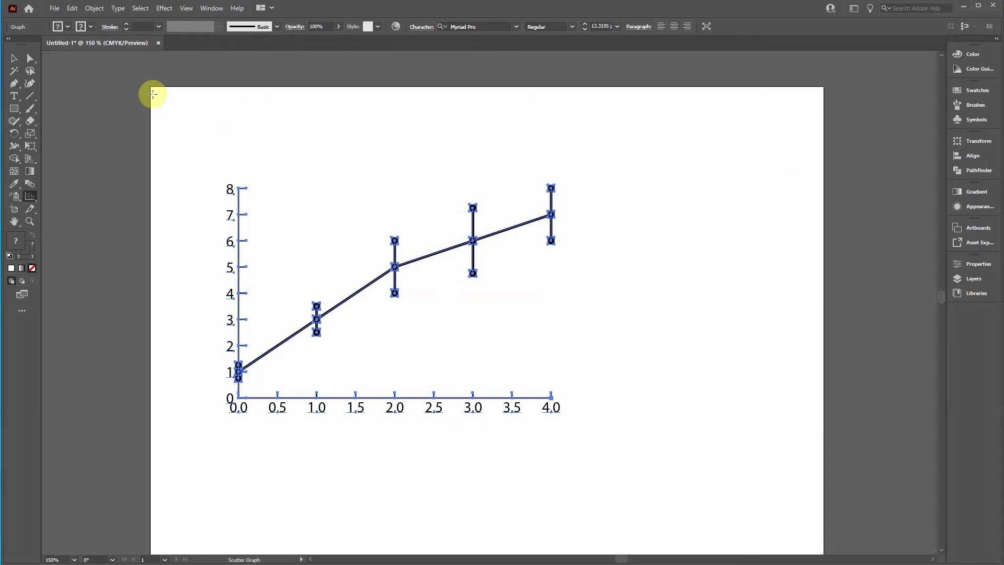
click(13, 57)
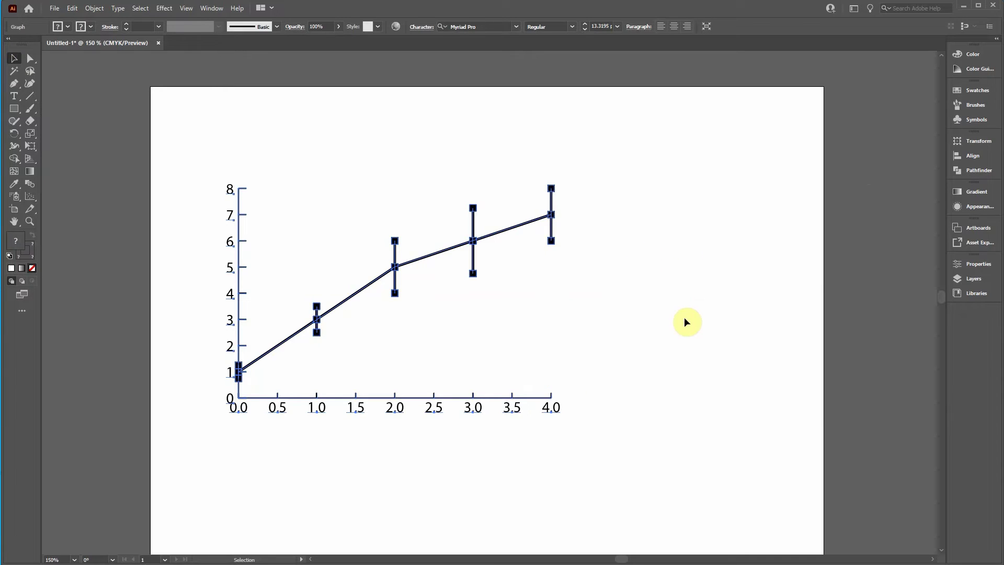
click(640, 308)
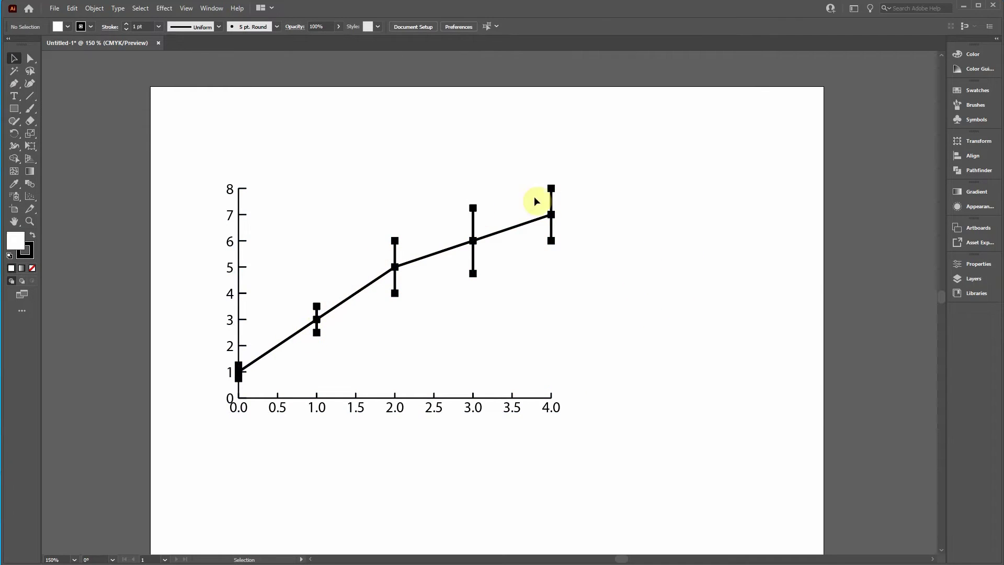
- Uncheck Mark Data Points in the graph's Type options to hide the square markers
click(473, 273)
right_click(473, 240)
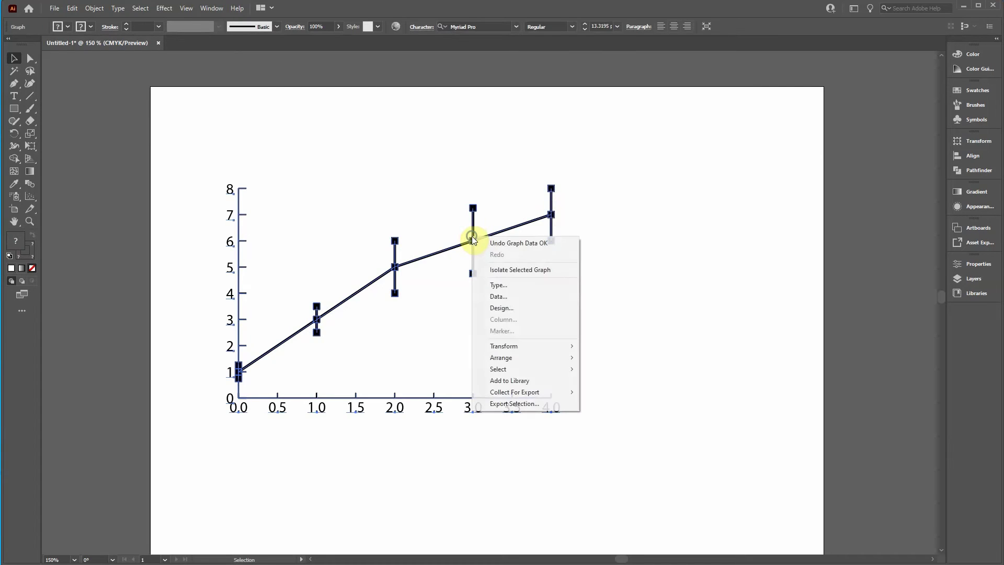
click(508, 285)
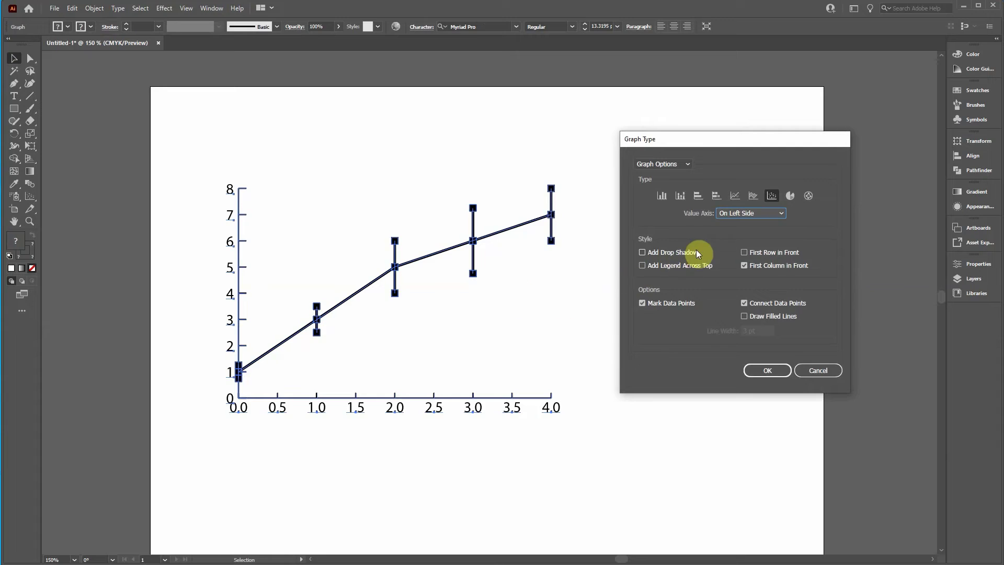
click(643, 304)
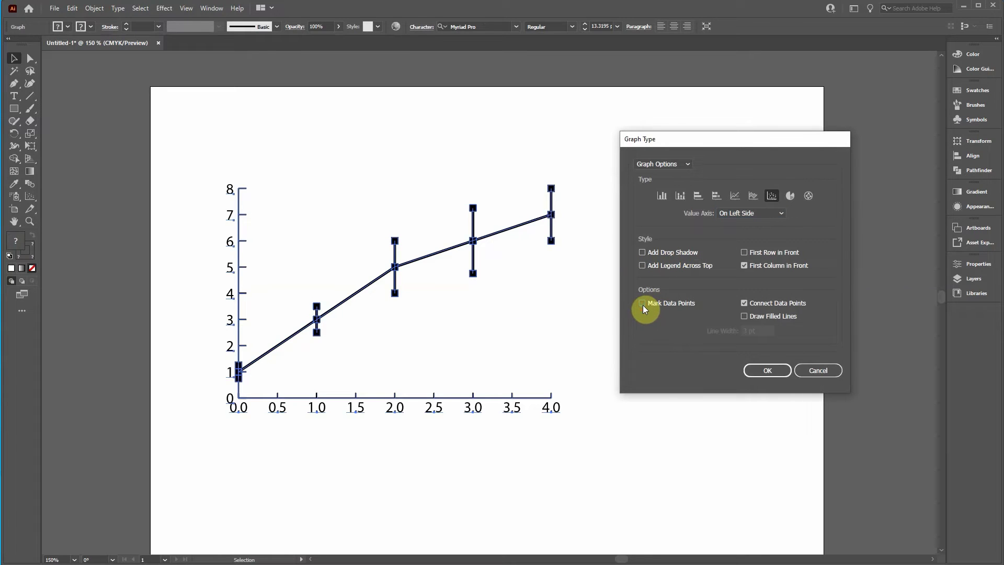
click(767, 370)
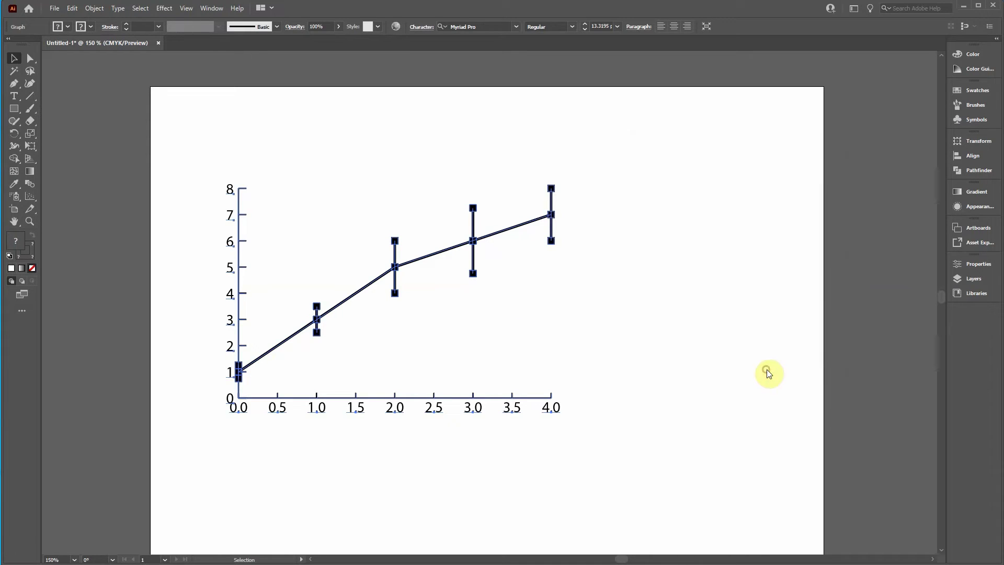
- Place a duplicate of the graph to the right of the original
click(645, 318)
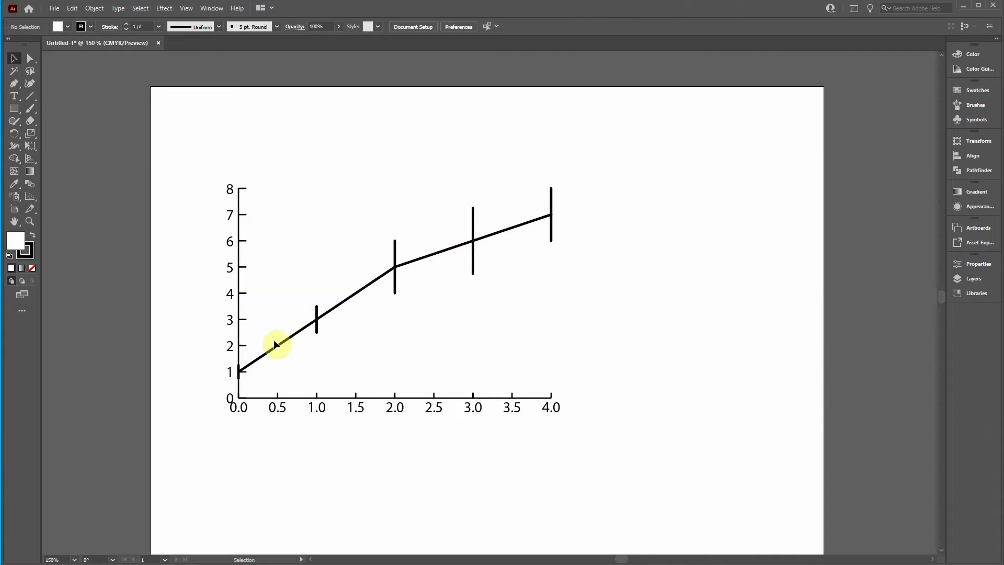
click(396, 267)
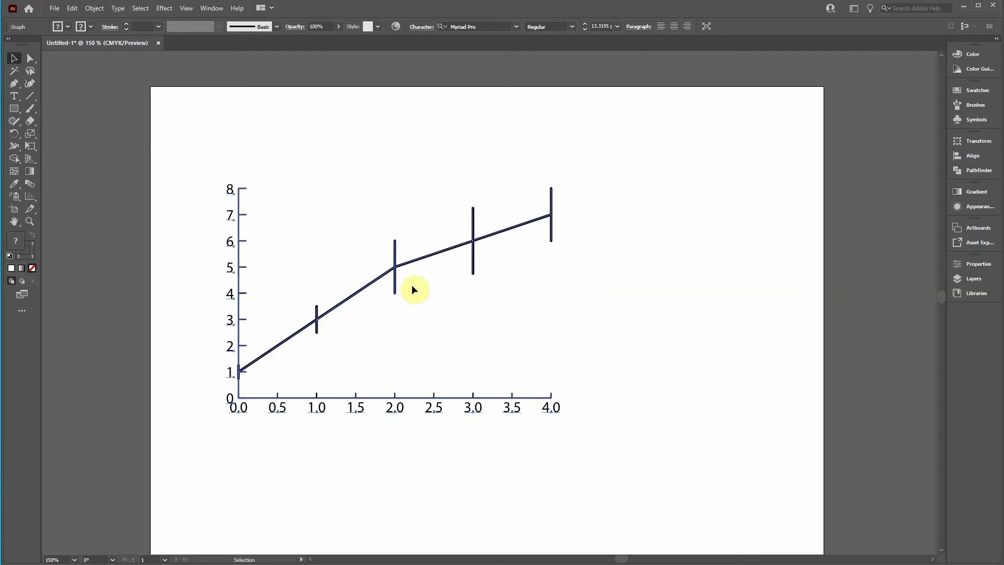
drag(355, 299, 815, 285)
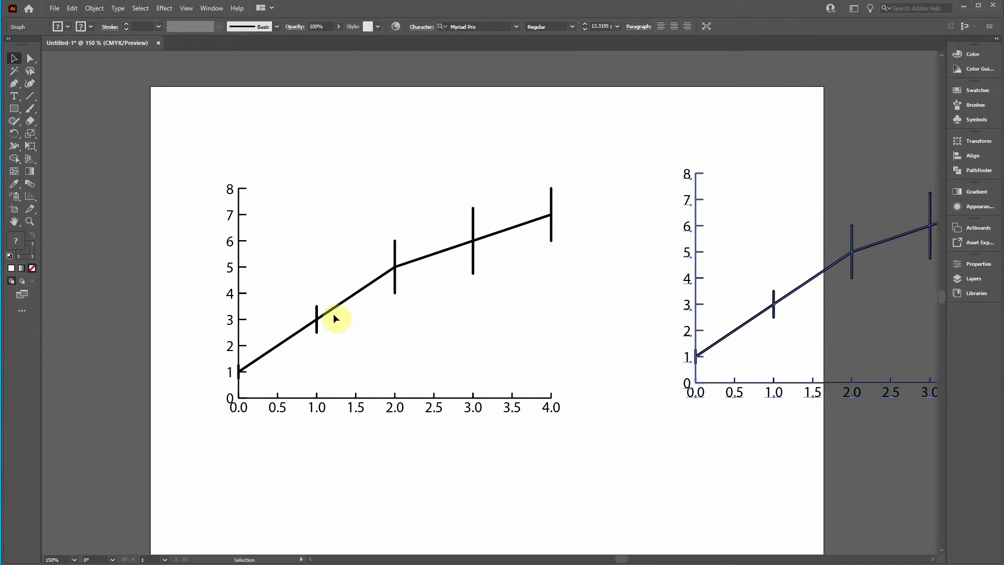
- Ungroup the original left graph via Object > Ungroup and confirm the warning
click(381, 276)
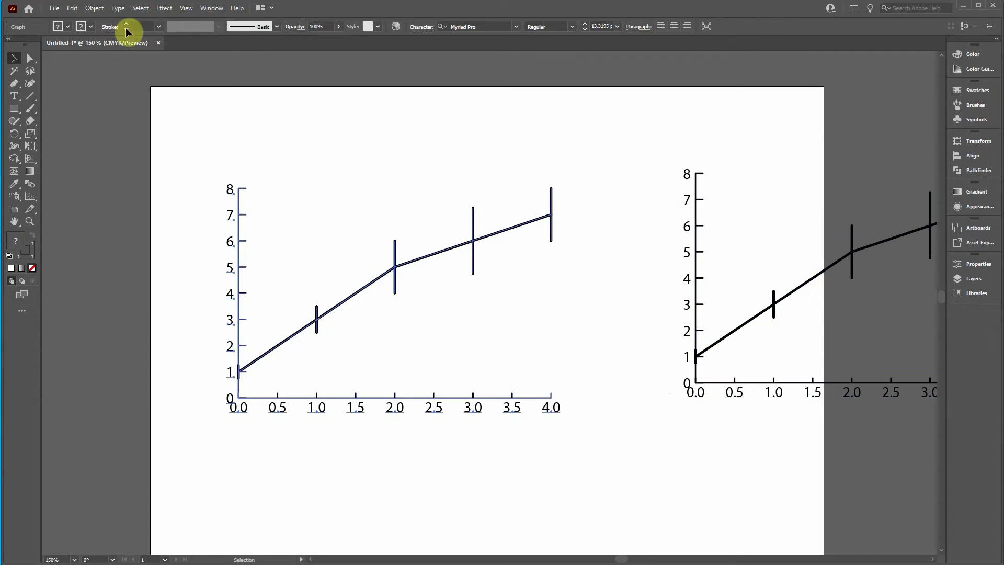
click(94, 7)
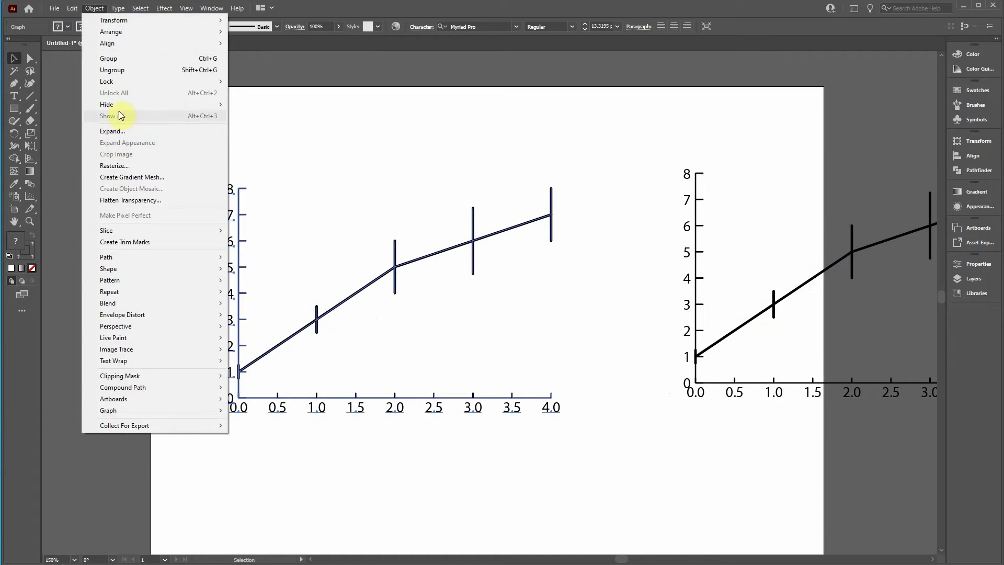
click(120, 71)
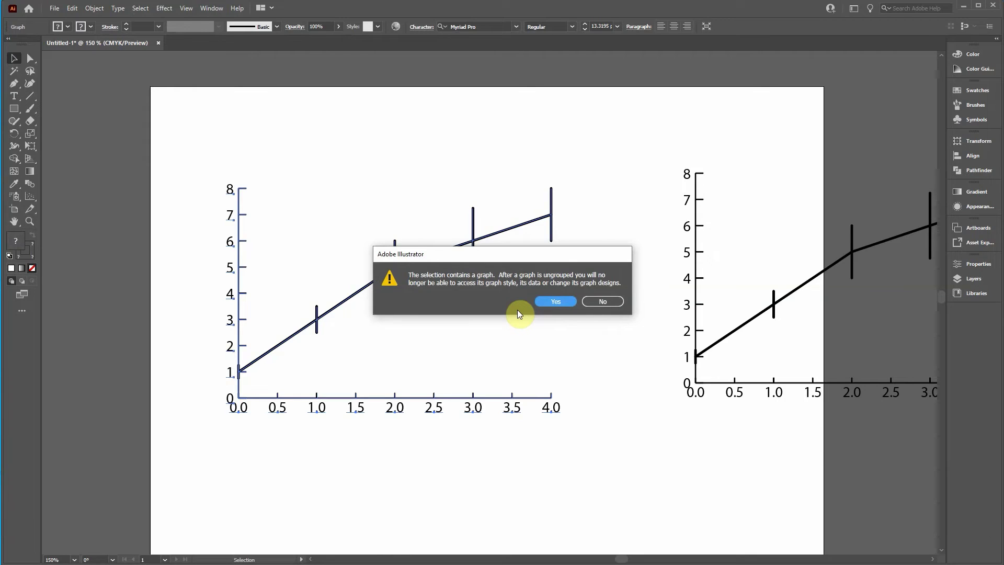
click(554, 302)
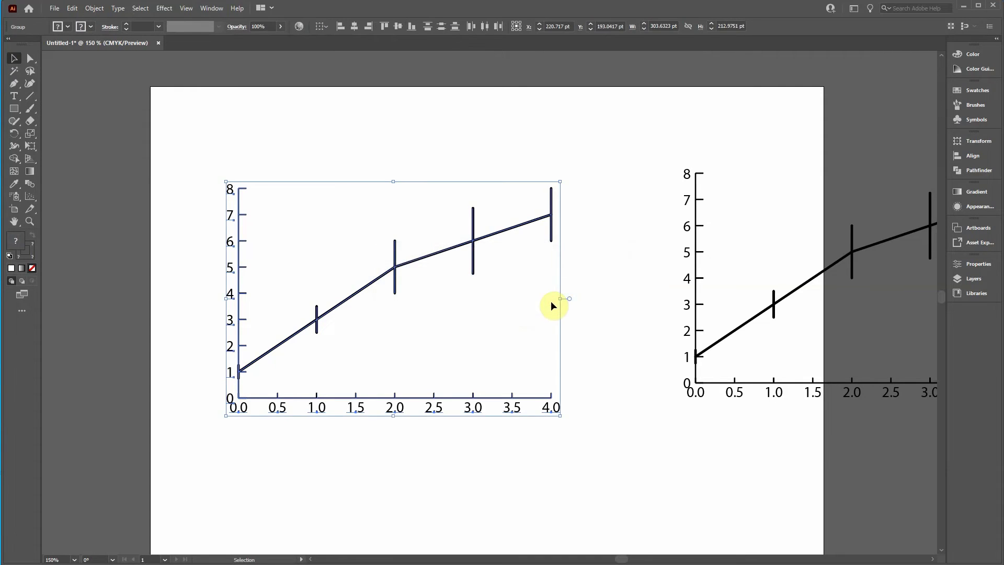
- Draw a small 9 pt circle with the Ellipse tool and fill it with grey
click(335, 318)
key(ctrl+equal)
key(ctrl+equal)
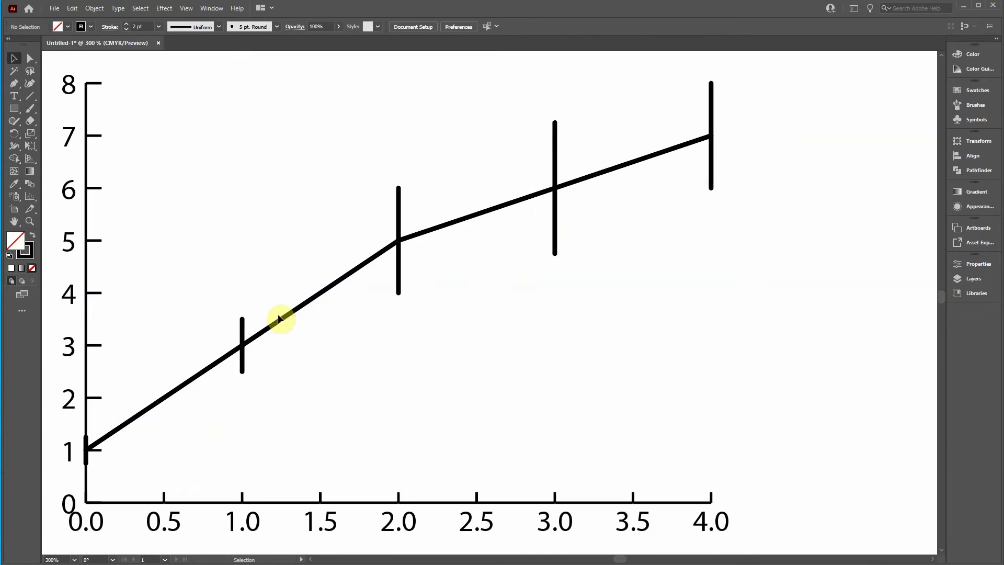
click(15, 110)
drag(17, 111, 54, 139)
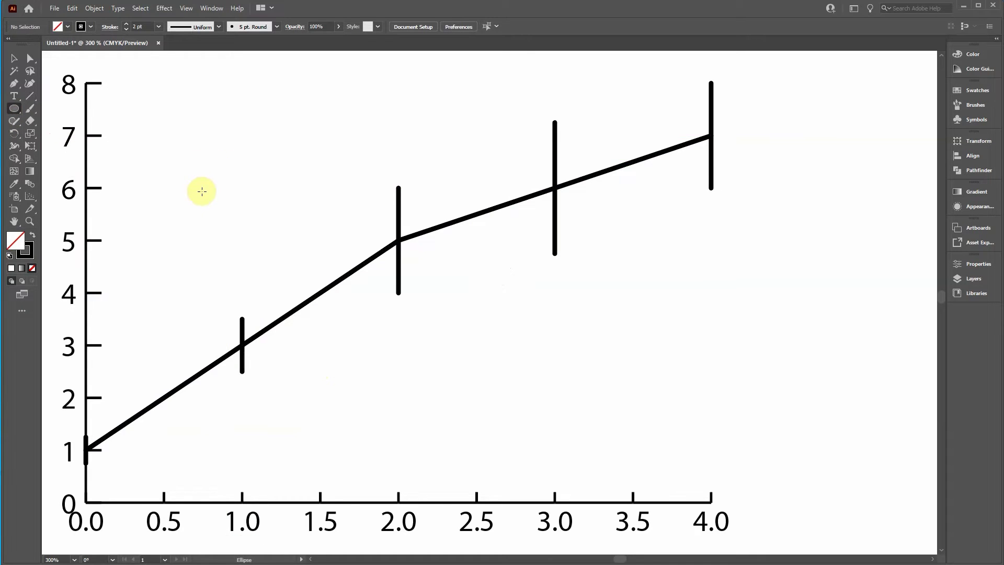
drag(203, 159, 224, 175)
click(14, 58)
click(68, 26)
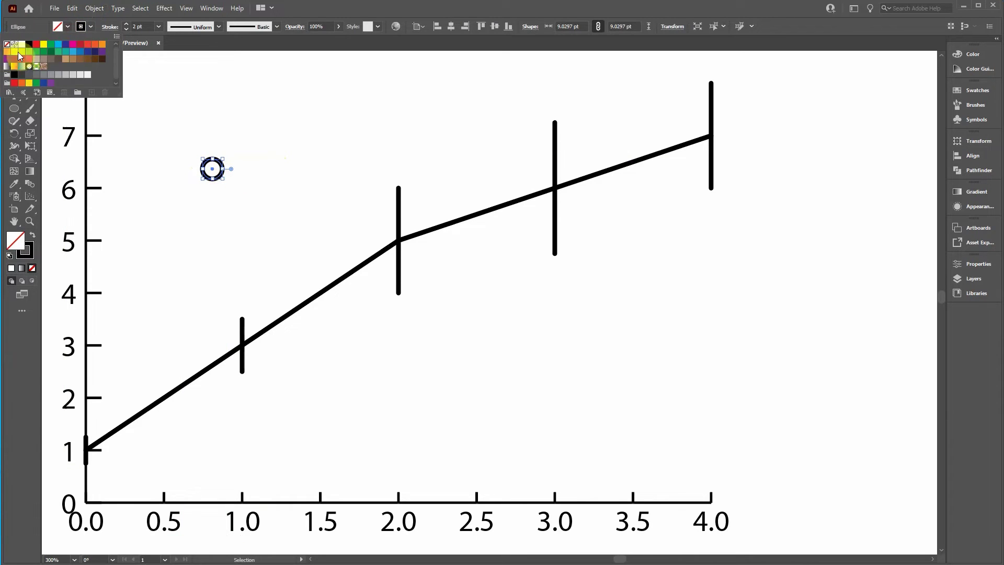
click(58, 76)
click(324, 13)
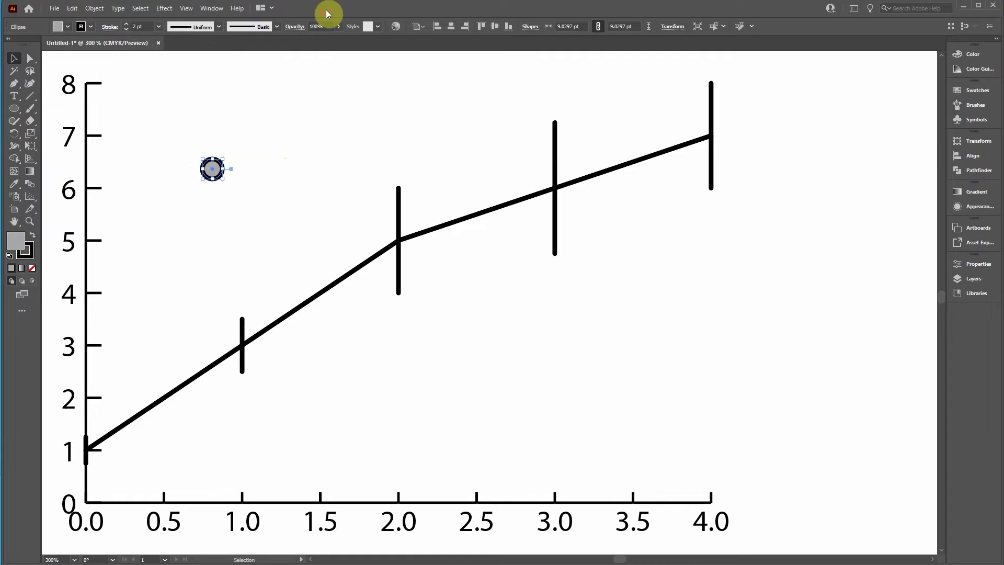
- Place grey circle markers on the x=1.0 and x=3.0 data points
click(209, 180)
drag(213, 167, 711, 138)
click(660, 205)
scroll(554, 187, up, 5)
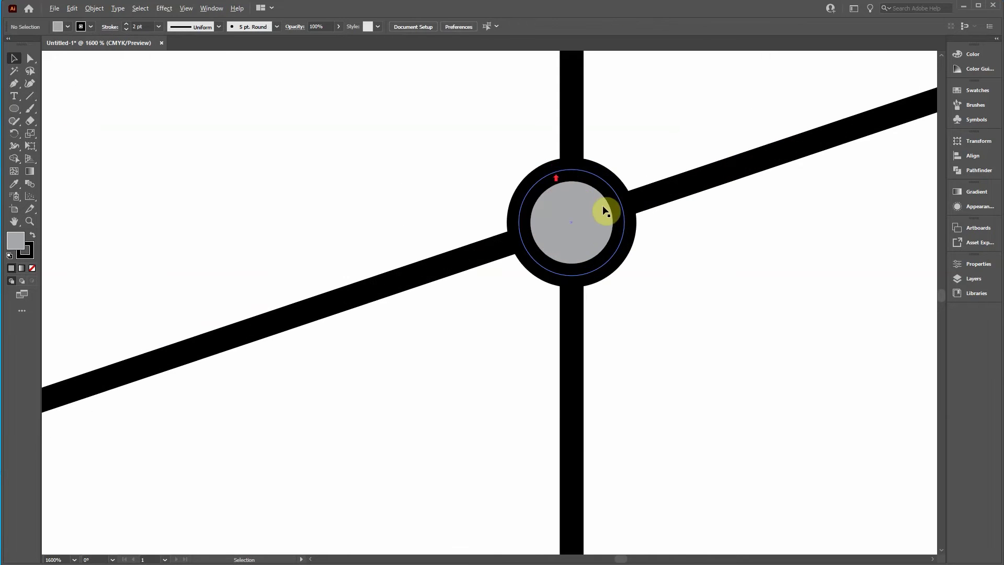
mouse_move(583, 232)
mouse_down()
mouse_move(651, 303)
mouse_move(573, 221)
mouse_up()
- Move the right-hand duplicate graph below the first graph
click(671, 303)
key(ctrl+1)
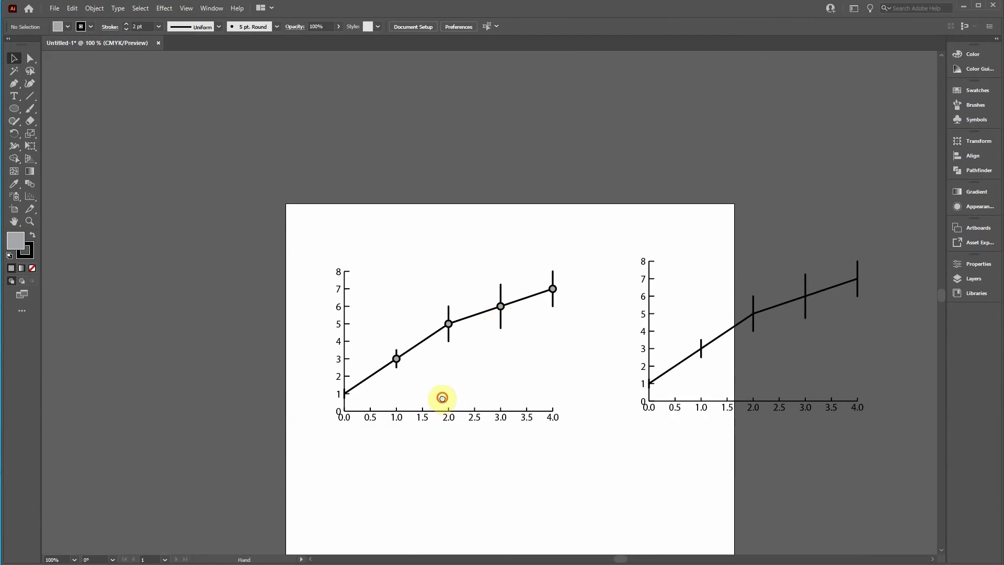
drag(515, 339, 523, 164)
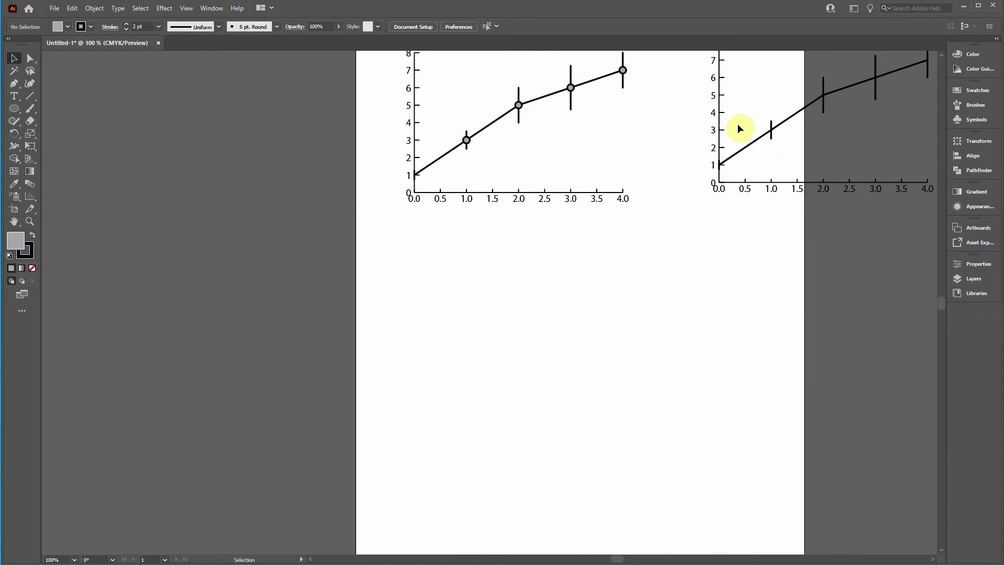
click(761, 138)
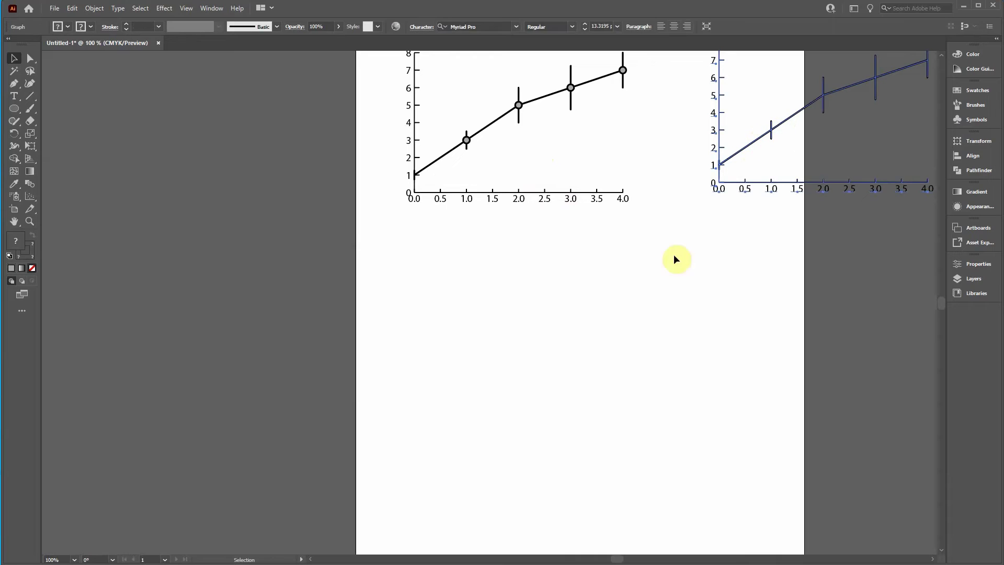
click(652, 302)
click(803, 109)
drag(805, 111, 512, 345)
scroll(498, 353, up, 1)
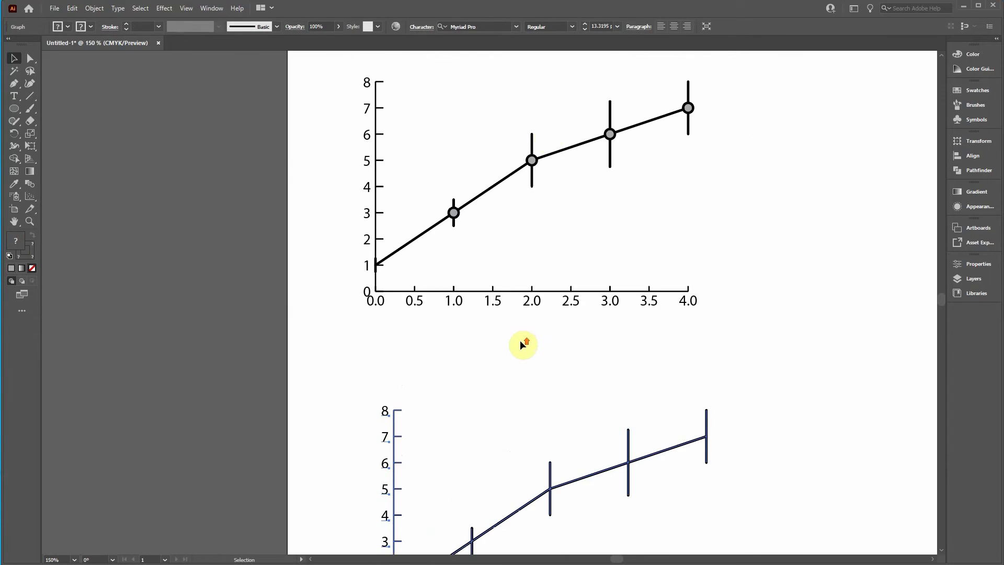
scroll(610, 139, down, 3)
scroll(542, 452, down, 2)
- Open the lower graph's data sheet and enlarge it to show all rows
double_click(551, 367)
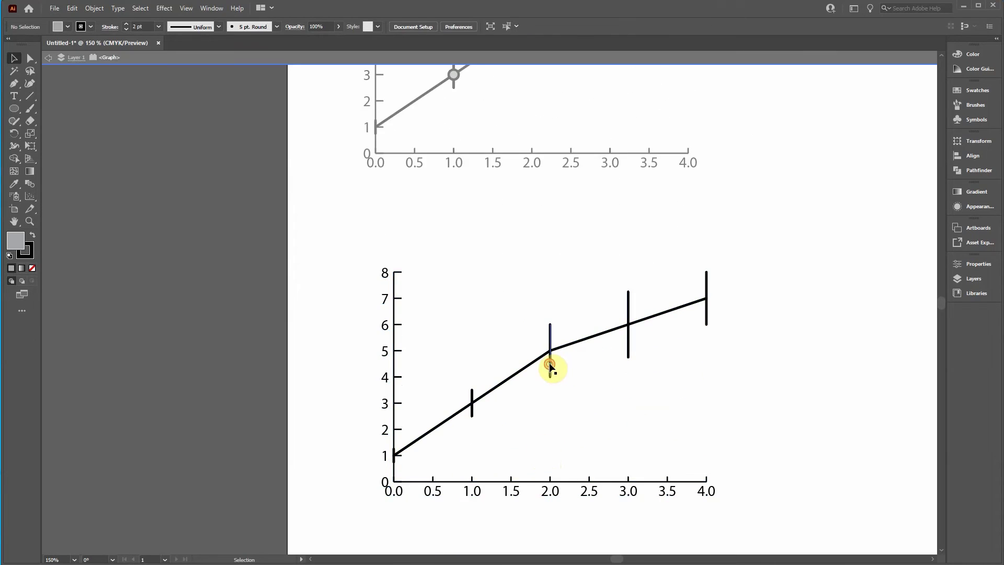
double_click(476, 340)
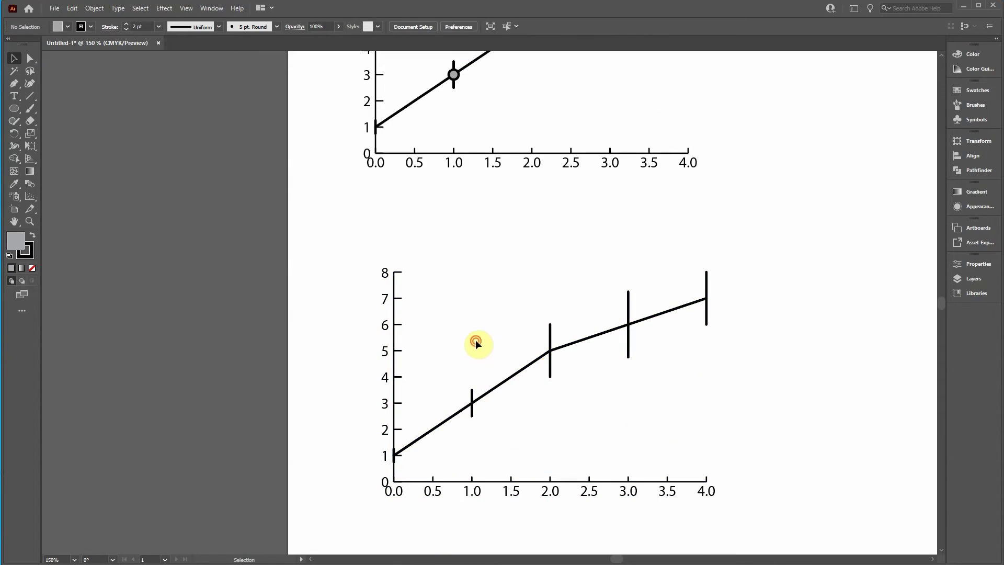
right_click(550, 370)
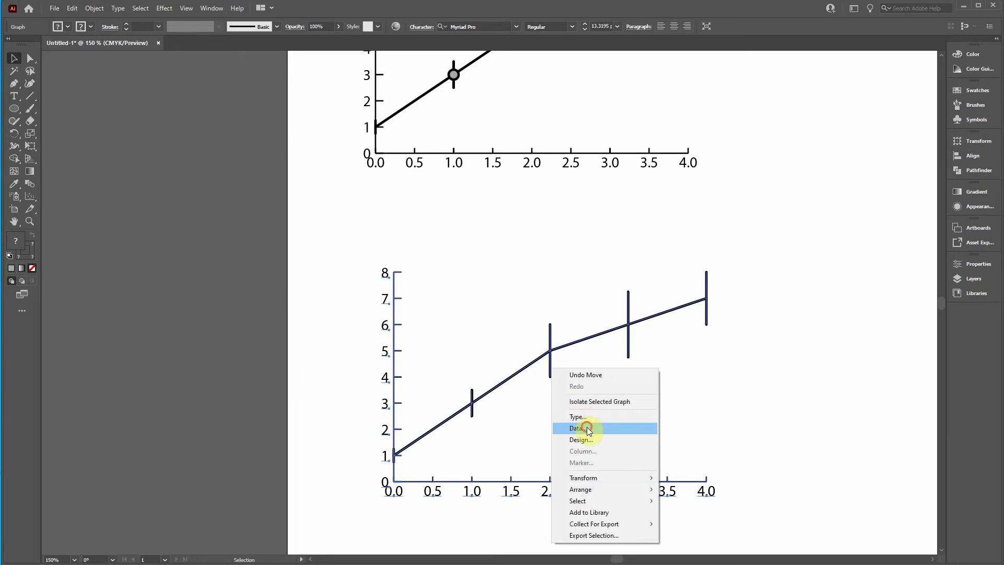
click(586, 429)
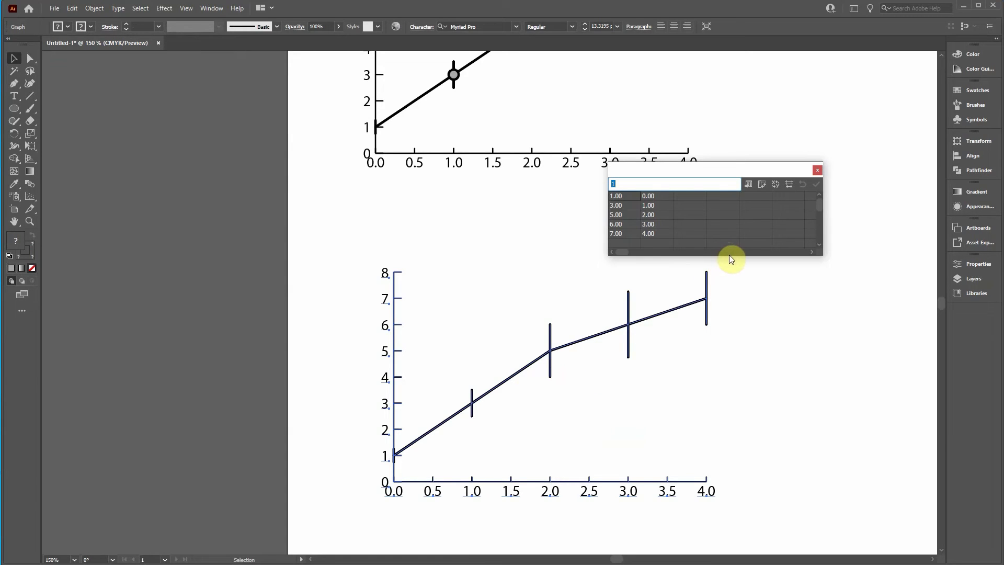
drag(729, 255, 754, 476)
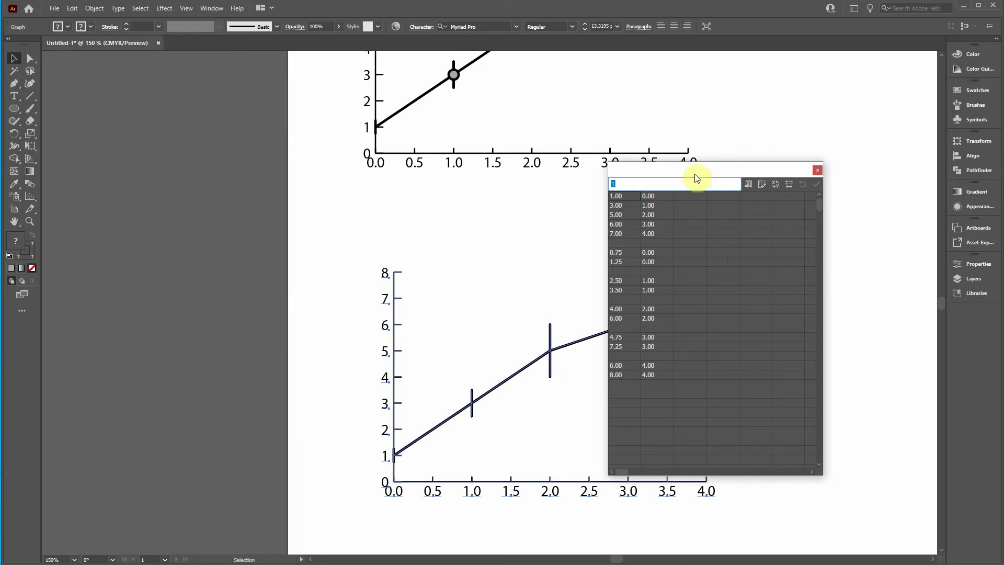
drag(694, 173, 808, 151)
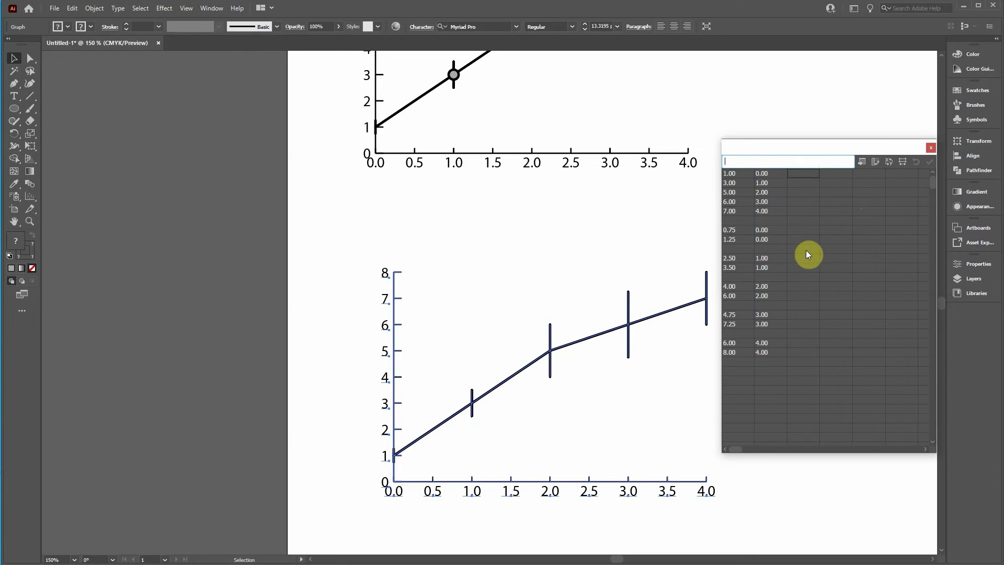
- Enter the lower bound column 0.75, 2.5, 4, 4.75, 6 and paste the x values beside it
text(0.75)
key(Return)
text(2.5)
key(Return)
text(4)
key(Return)
text(4.75)
key(Return)
text(6)
- Enter the upper bound column 1.25, 3.5, 6, 7.25, 8
key(Return)
click(843, 173)
text(0 1 2 3 4)
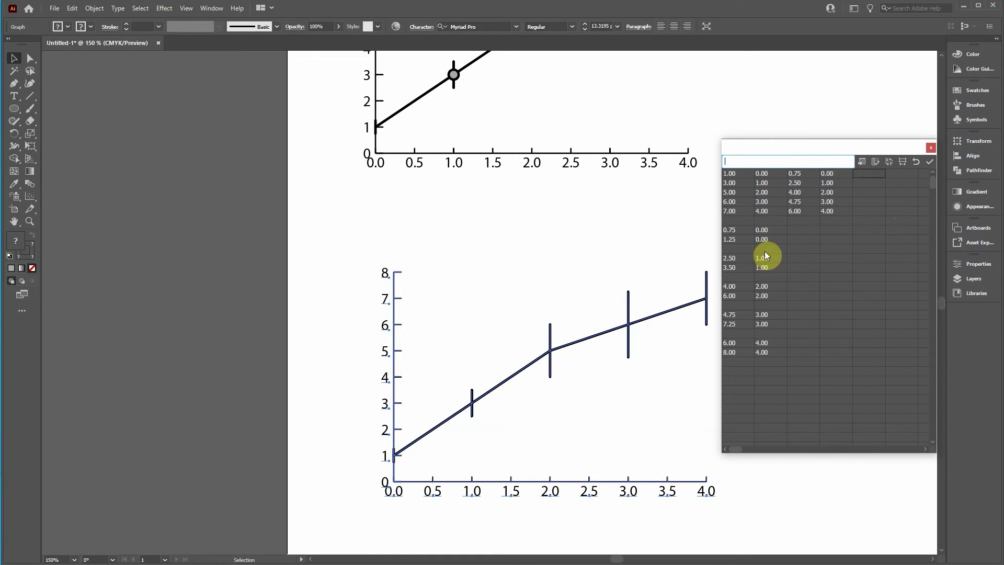
text(1.25)
key(Return)
text(3.5)
key(Return)
text(6)
key(Return)
text(7.25)
key(Return)
text(8)
key(Return)
- Paste the x values for the upper bound, clear leftover staging rows, apply and close the sheet
click(894, 174)
text(0.00 1.00 2.00 3.00 4.00)
drag(737, 230, 780, 361)
key(Delete)
click(930, 161)
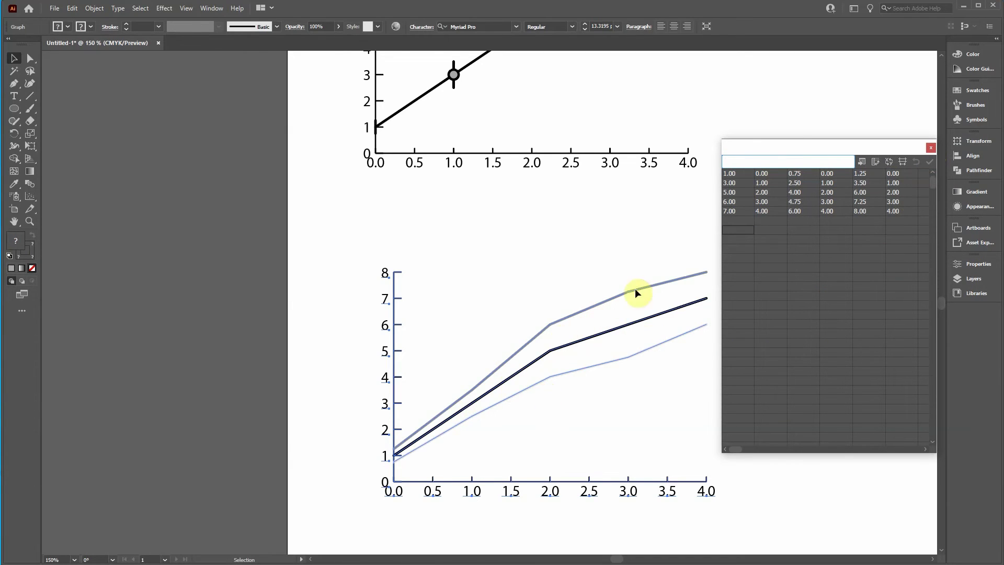
click(931, 148)
- Place a copy of the three-line graph off the page
click(515, 313)
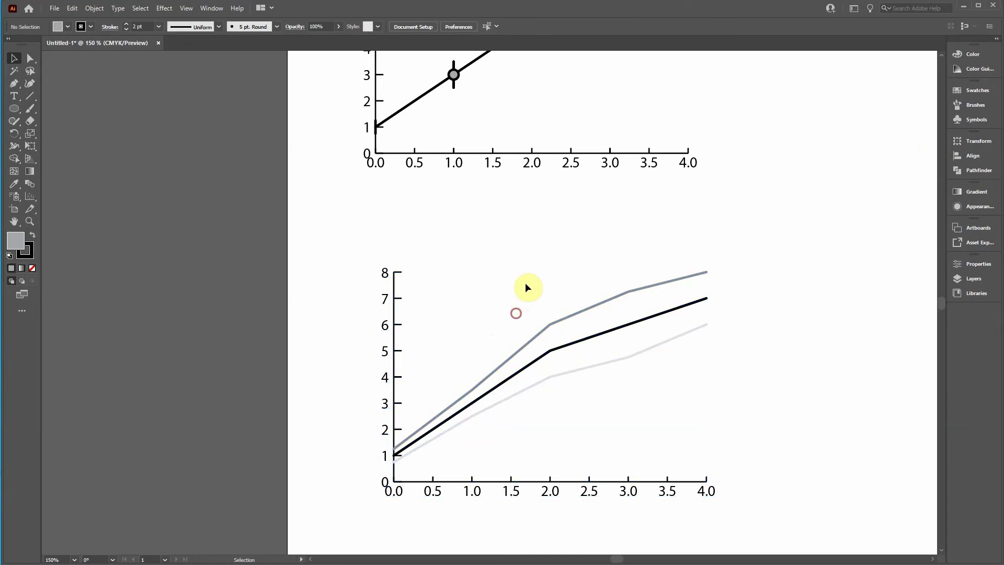
click(575, 317)
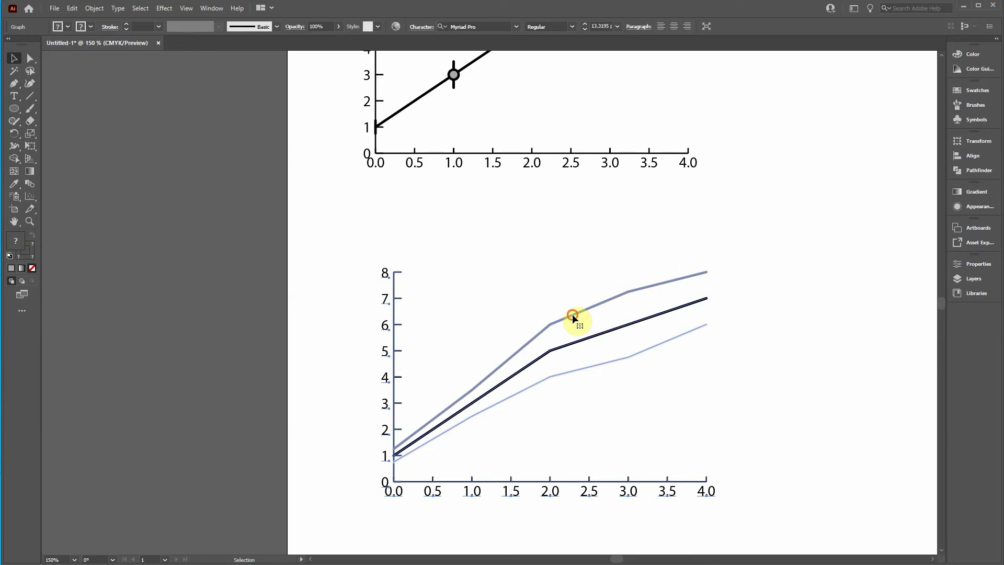
click(95, 8)
click(337, 250)
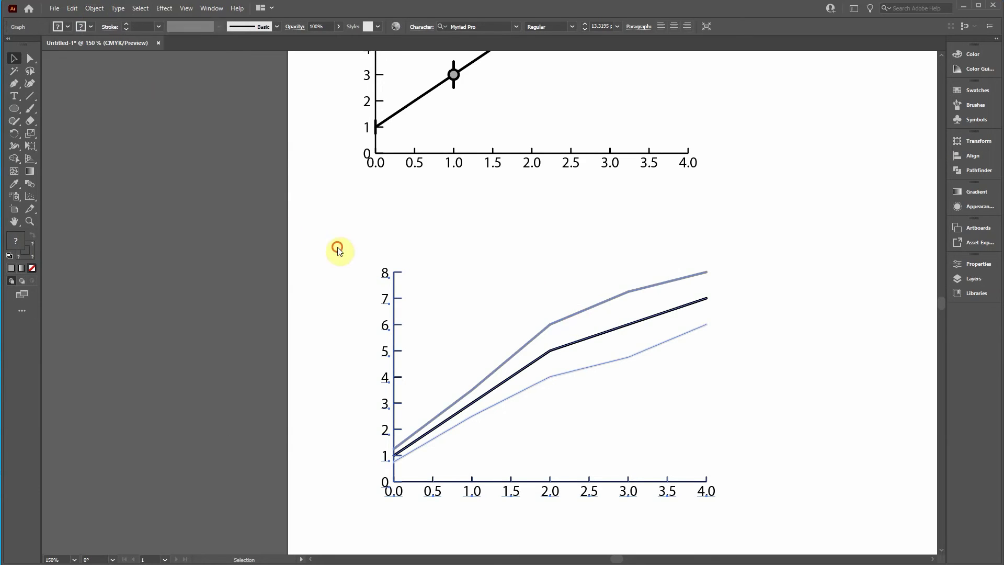
click(514, 356)
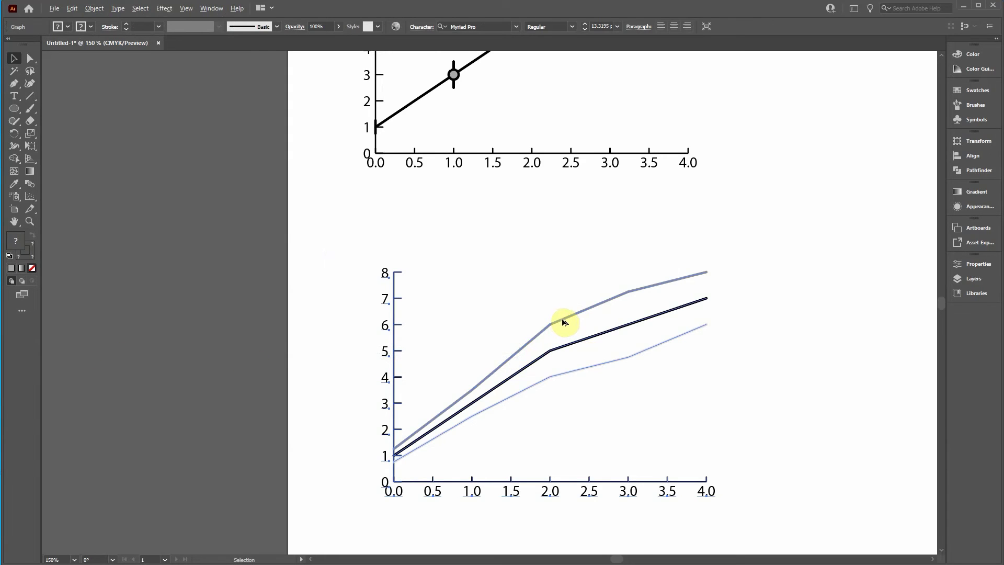
drag(561, 318, 90, 338)
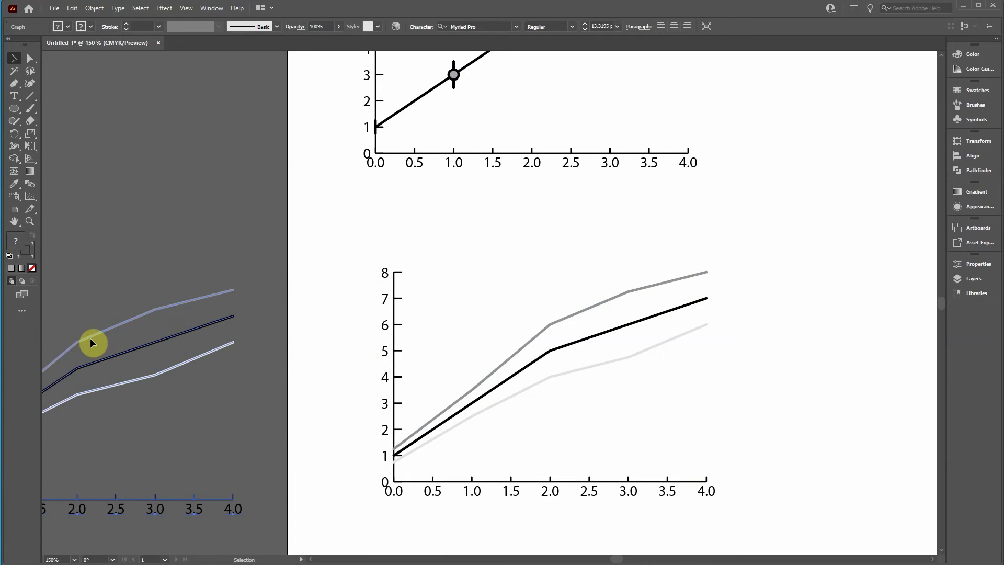
- Ungroup the on-page graph, accepting the graph-data warning
click(564, 319)
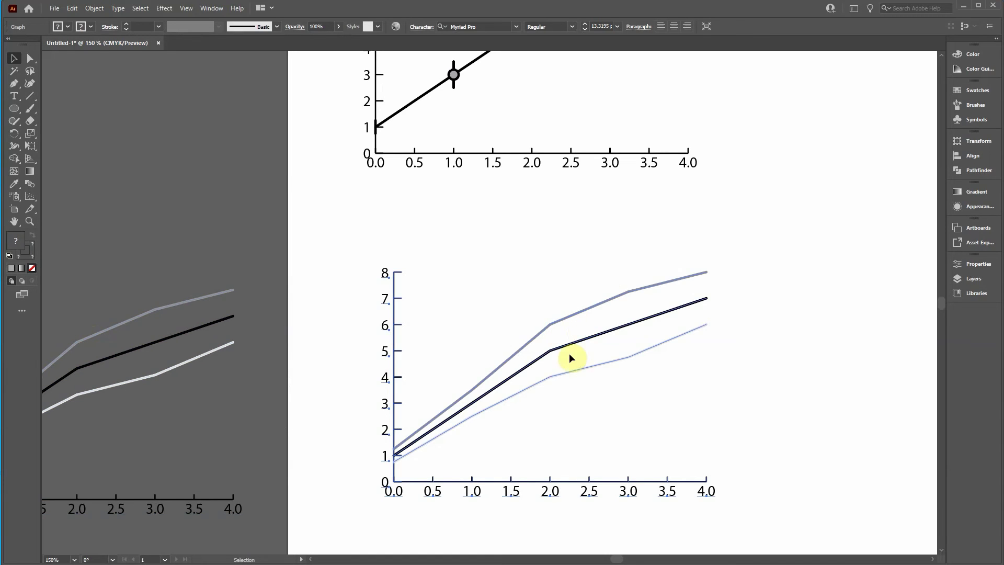
click(94, 8)
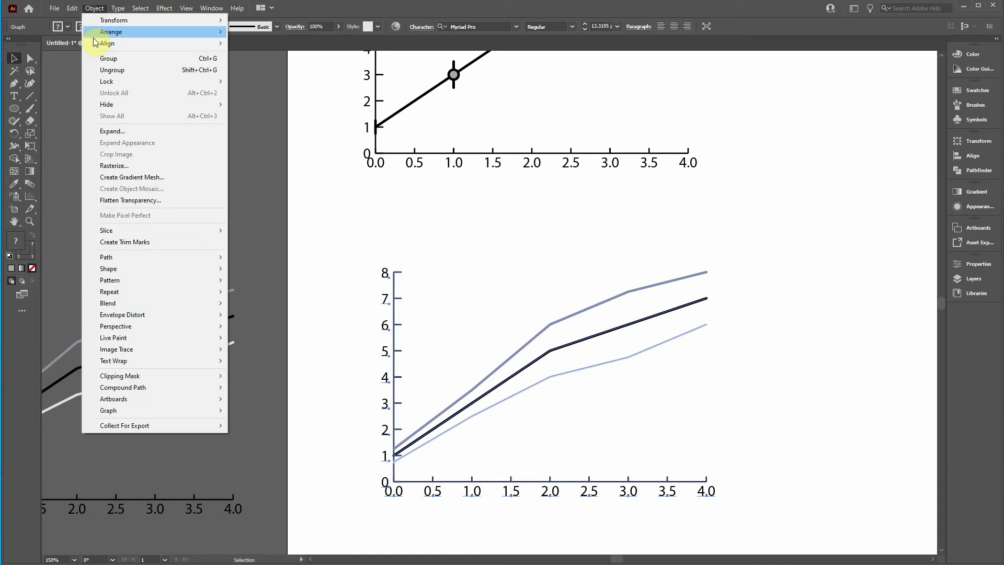
click(131, 69)
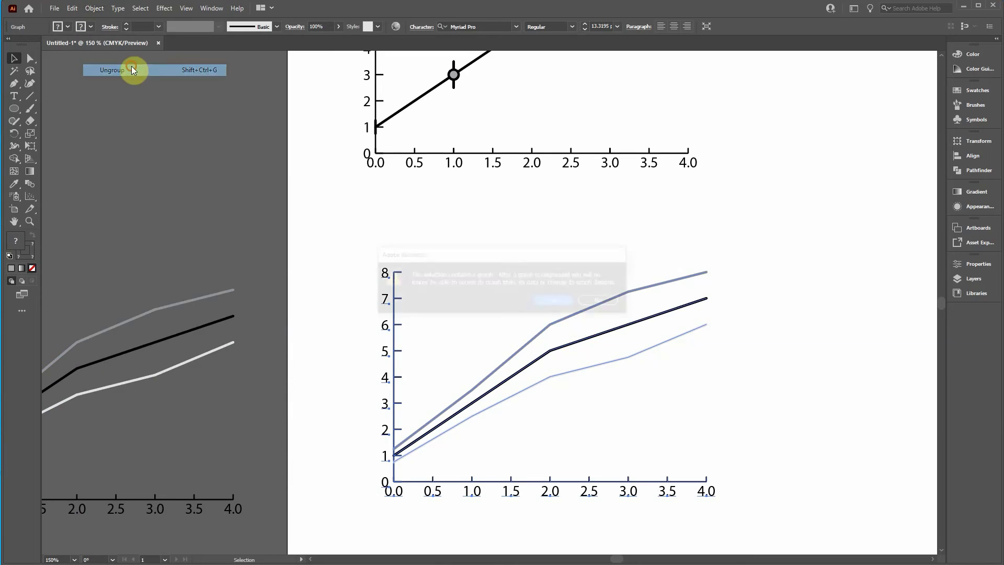
click(558, 301)
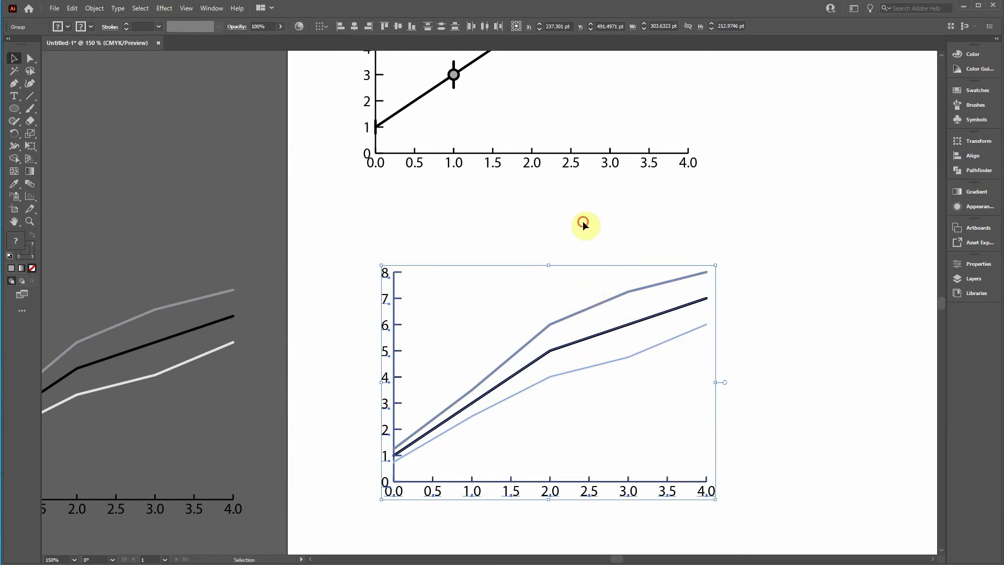
click(583, 224)
- Select the top and bottom bound lines and set their stroke to None
click(614, 296)
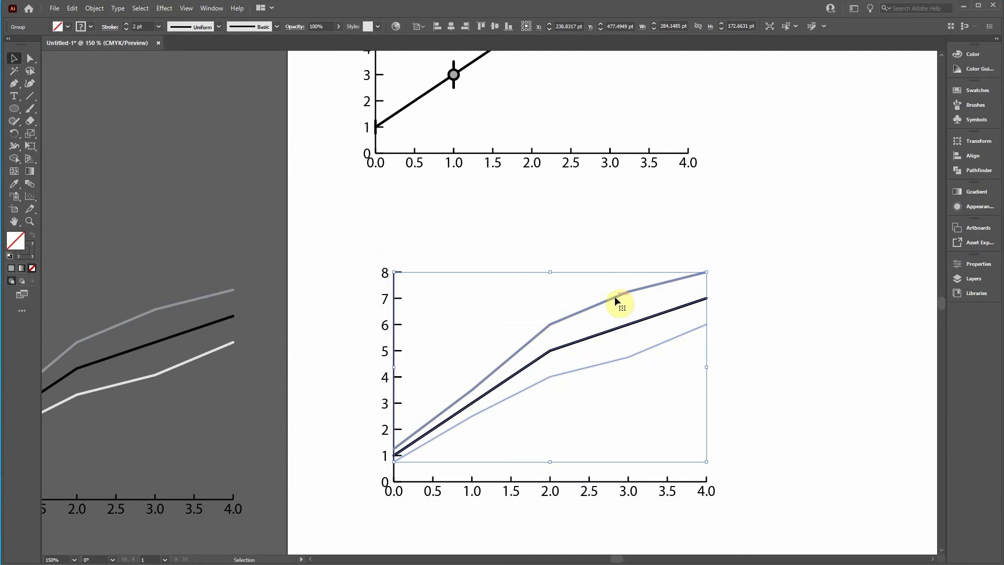
double_click(614, 297)
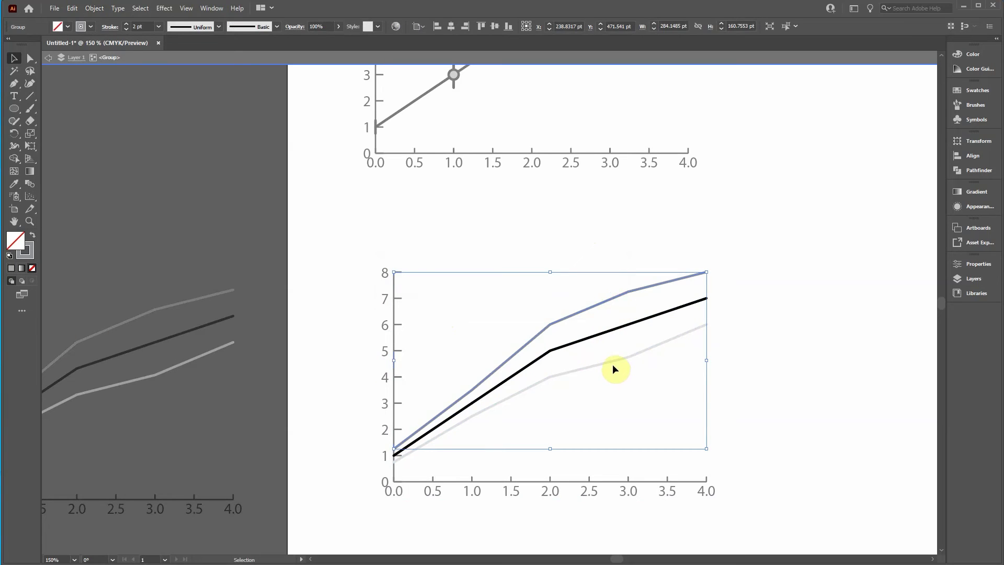
click(612, 363)
click(597, 303)
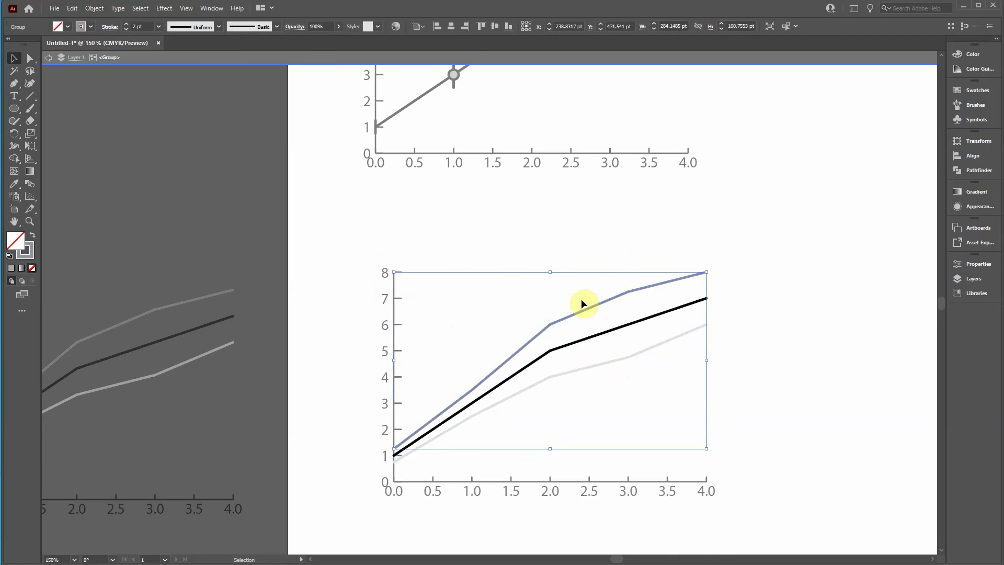
shift+click(611, 362)
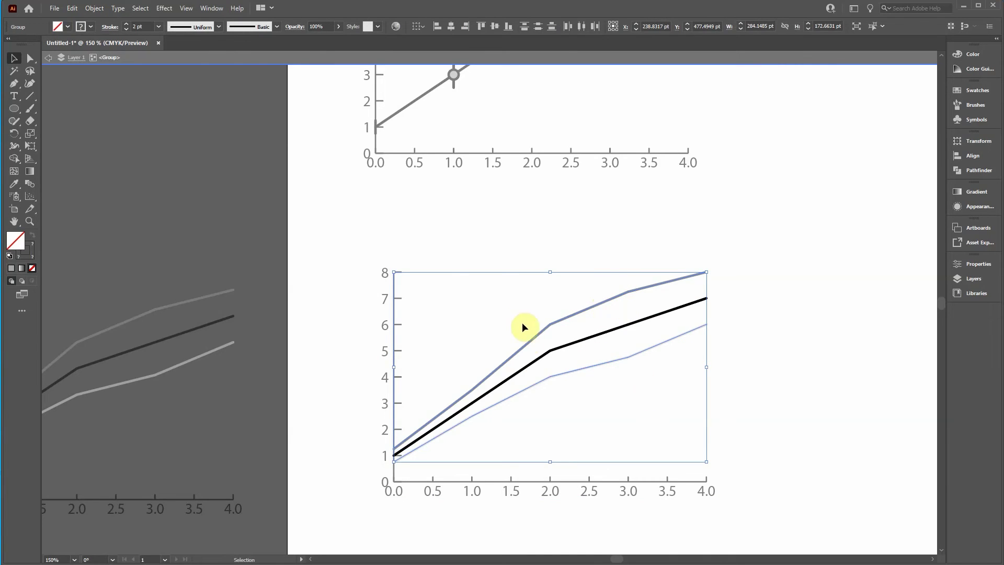
key(a)
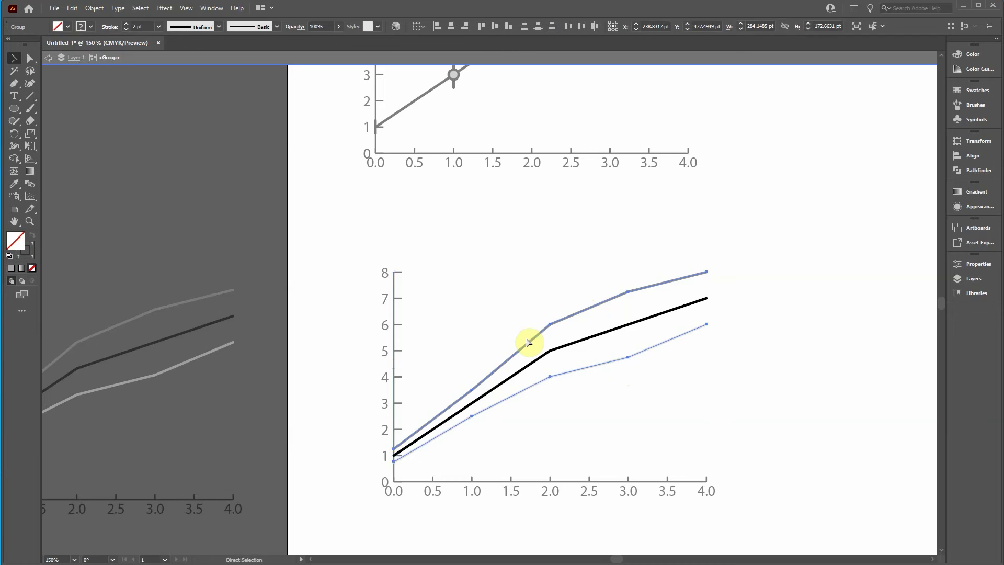
key(v)
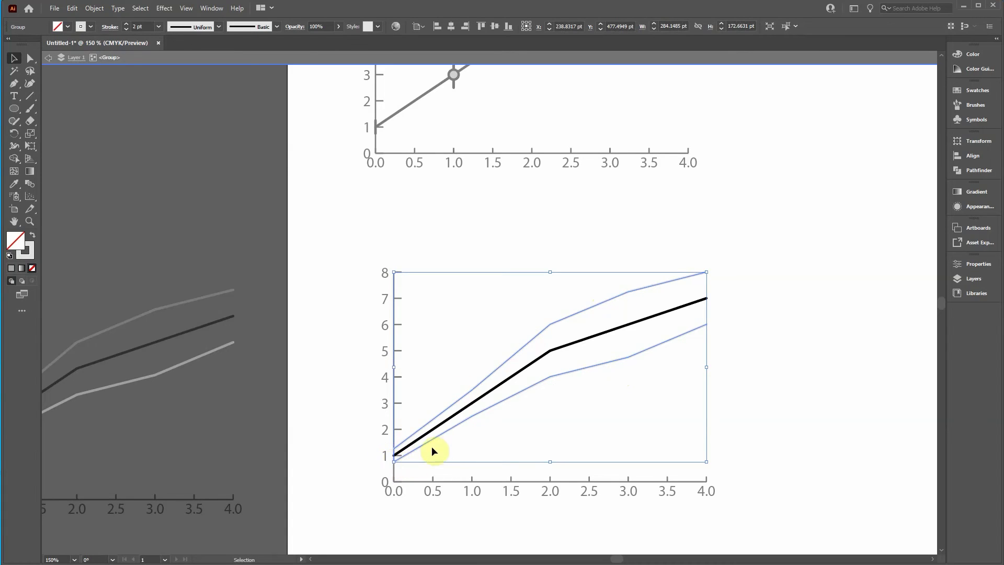
click(92, 27)
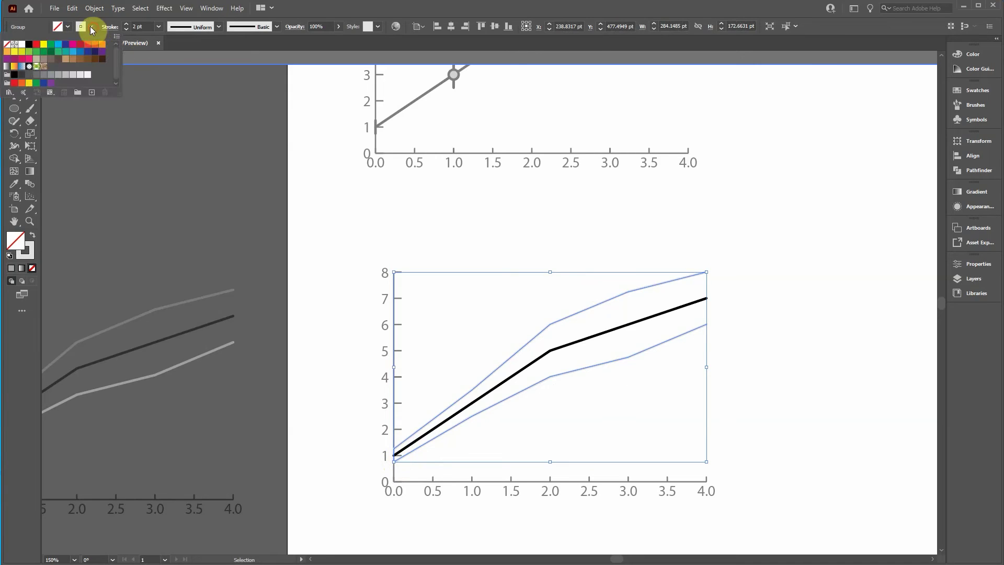
click(7, 44)
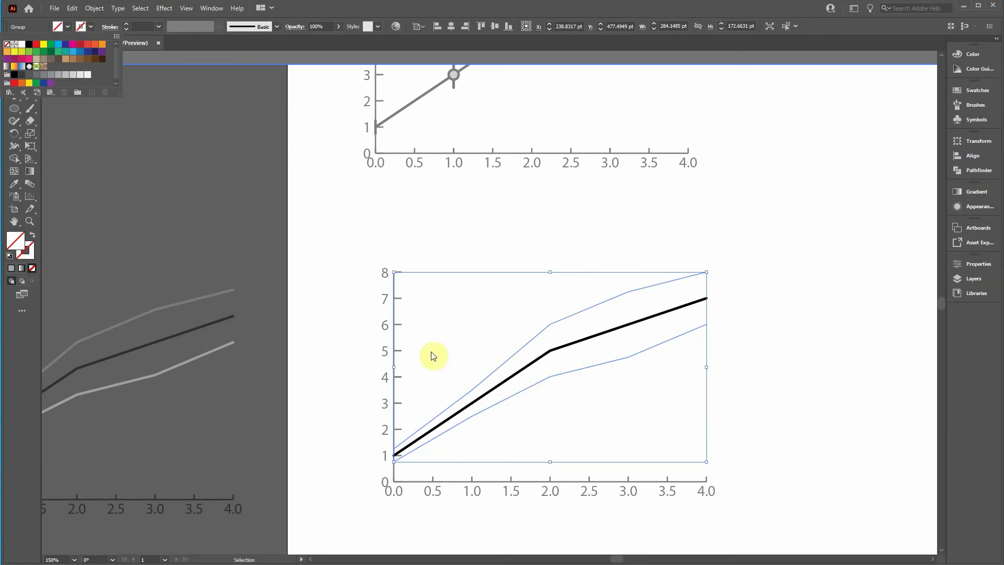
key(Escape)
click(69, 28)
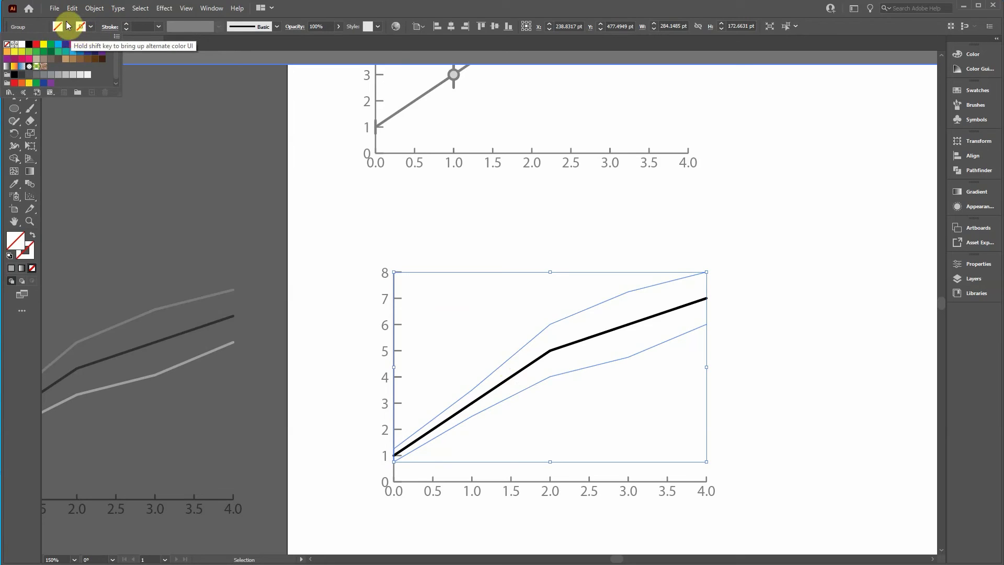
- Give the band between the bound lines a dark green fill swatch
click(59, 77)
click(60, 78)
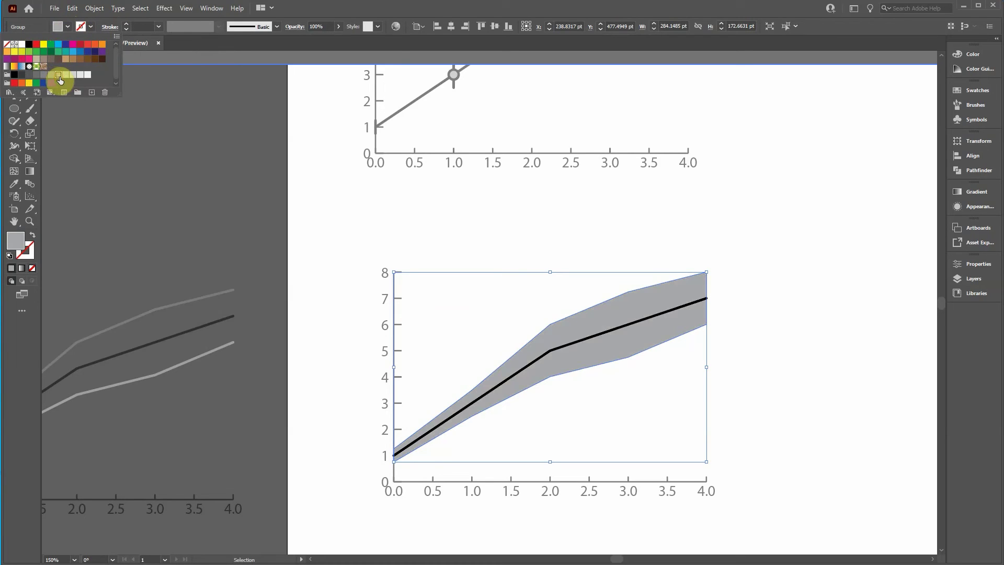
click(58, 54)
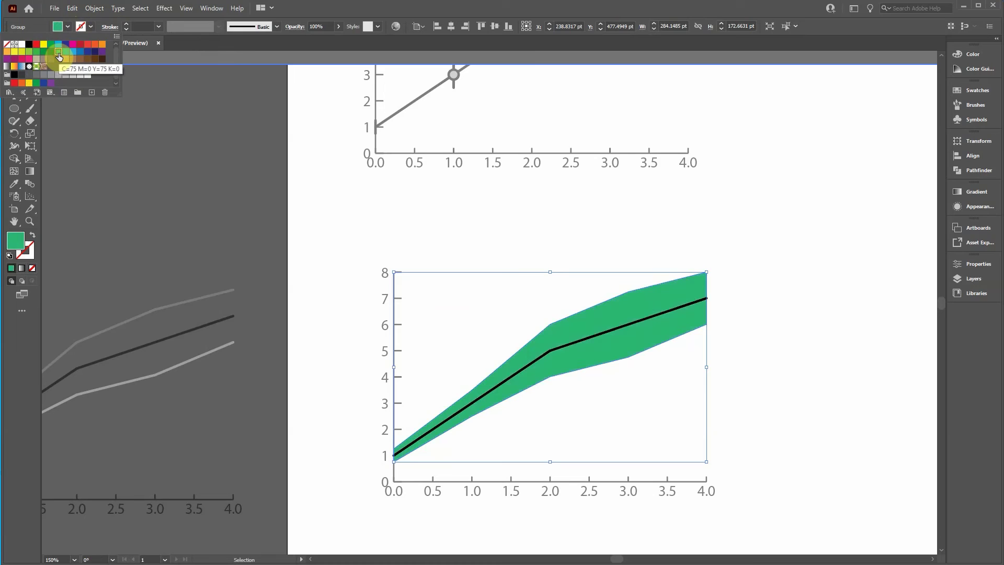
click(36, 52)
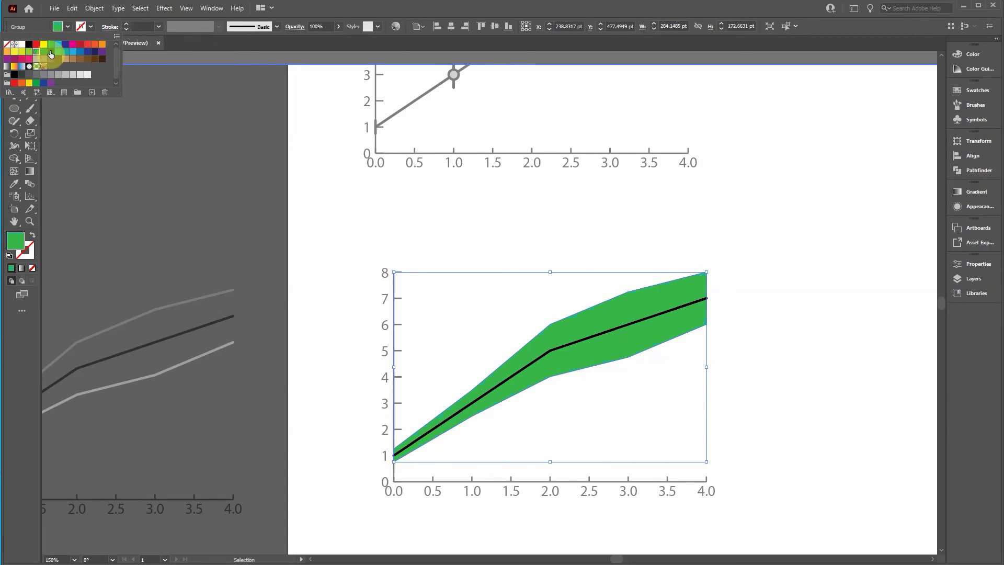
click(51, 52)
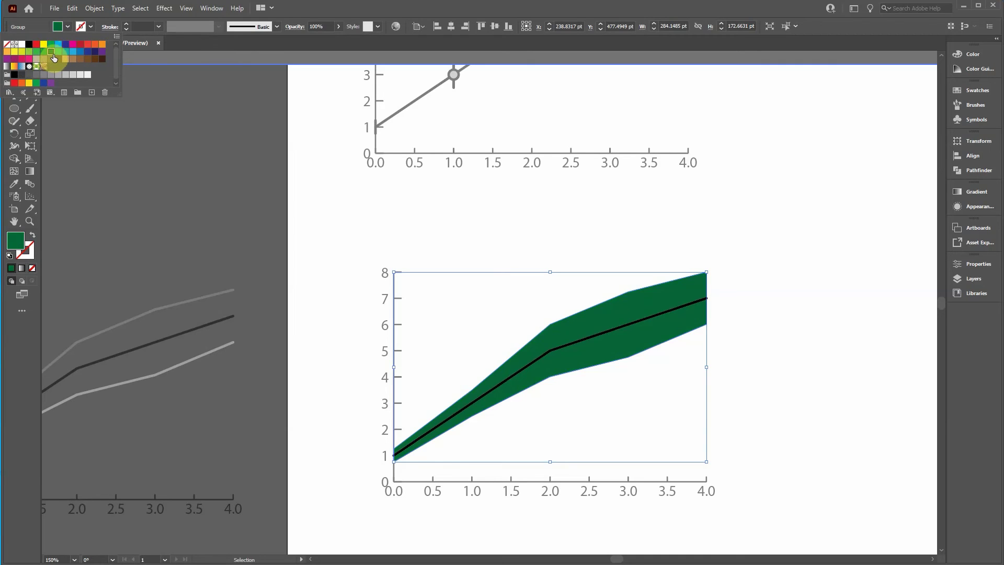
click(632, 314)
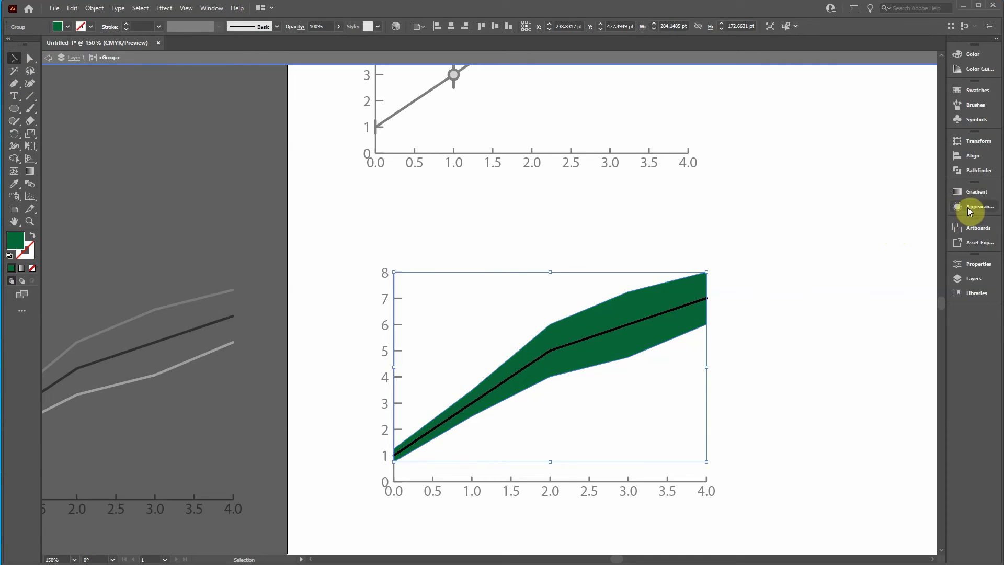
- Set the green band path's opacity to 50% in the Appearance panel
click(205, 9)
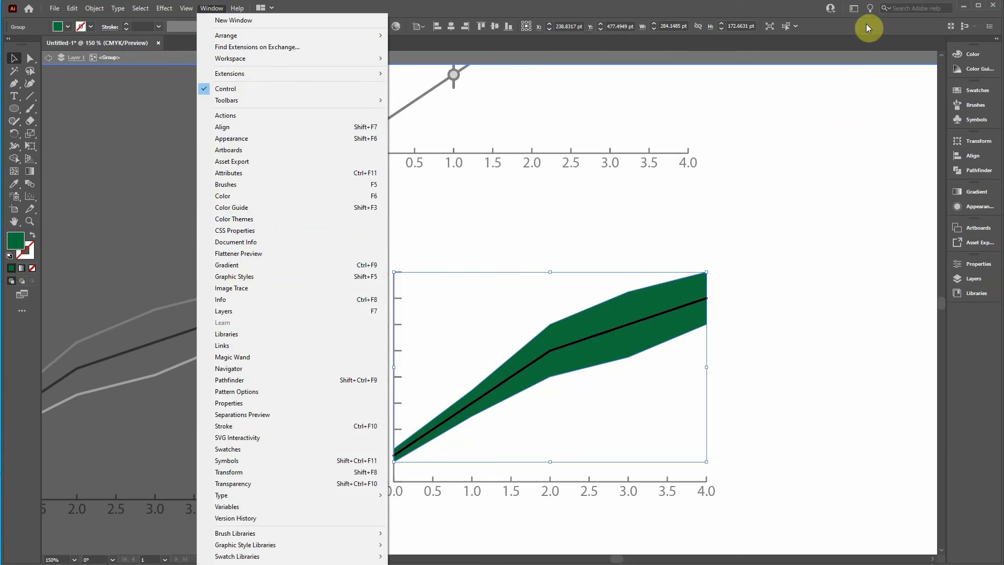
click(966, 251)
click(972, 208)
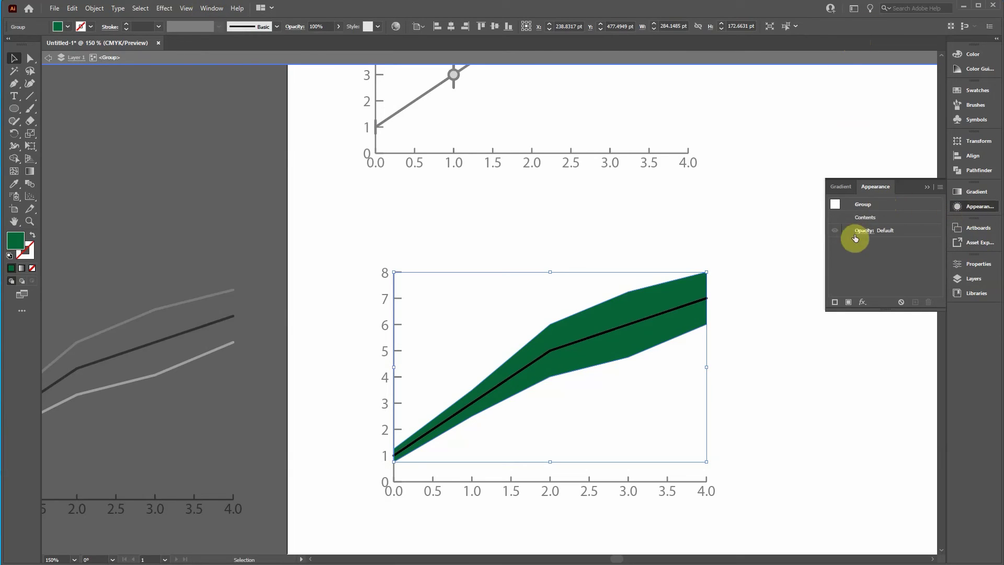
double_click(633, 338)
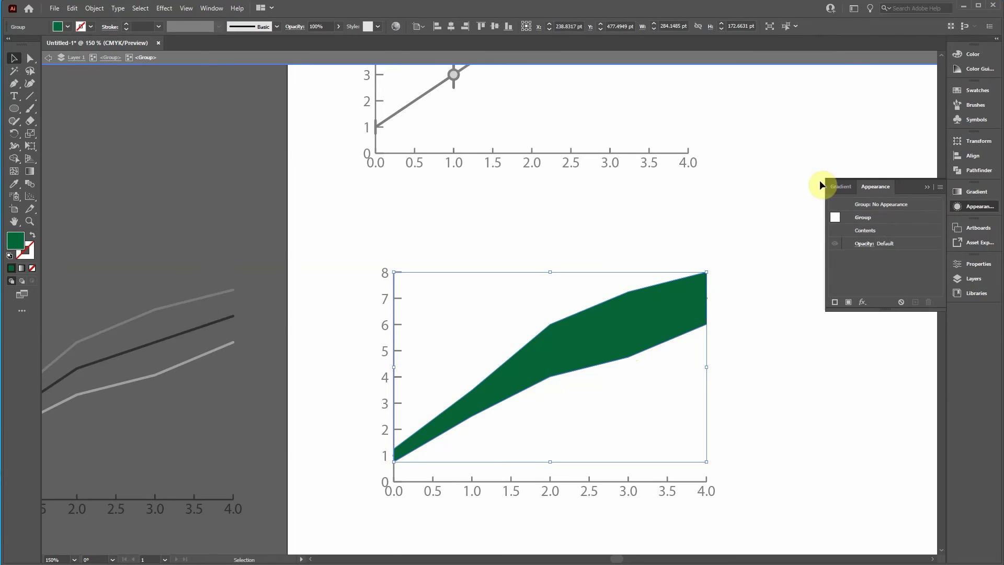
double_click(644, 328)
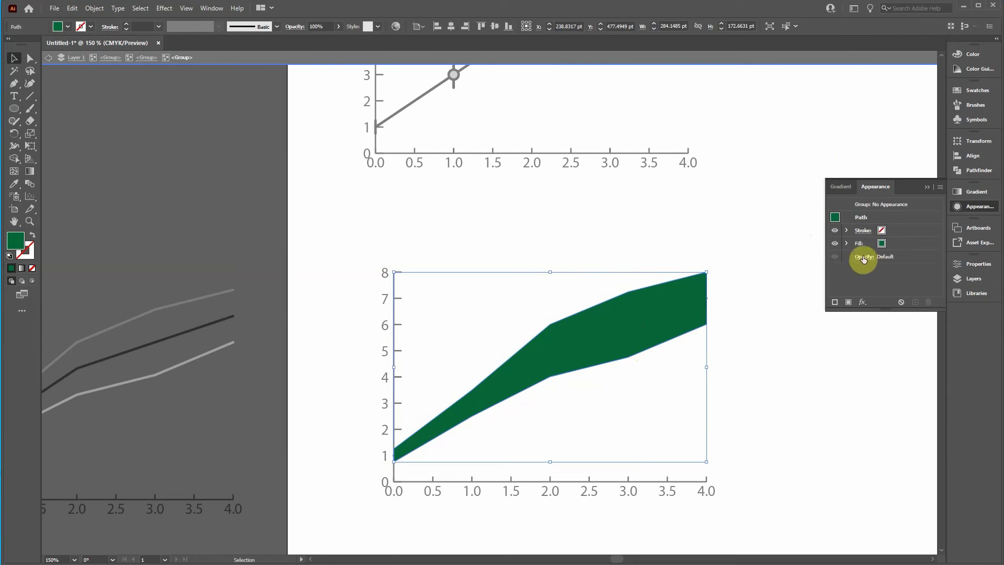
click(864, 256)
text(50)
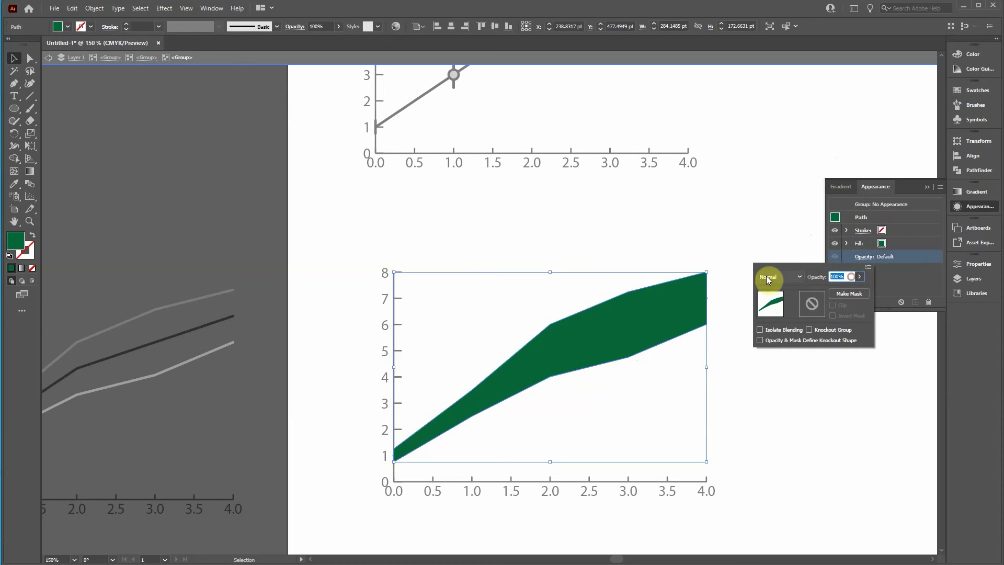
key(Return)
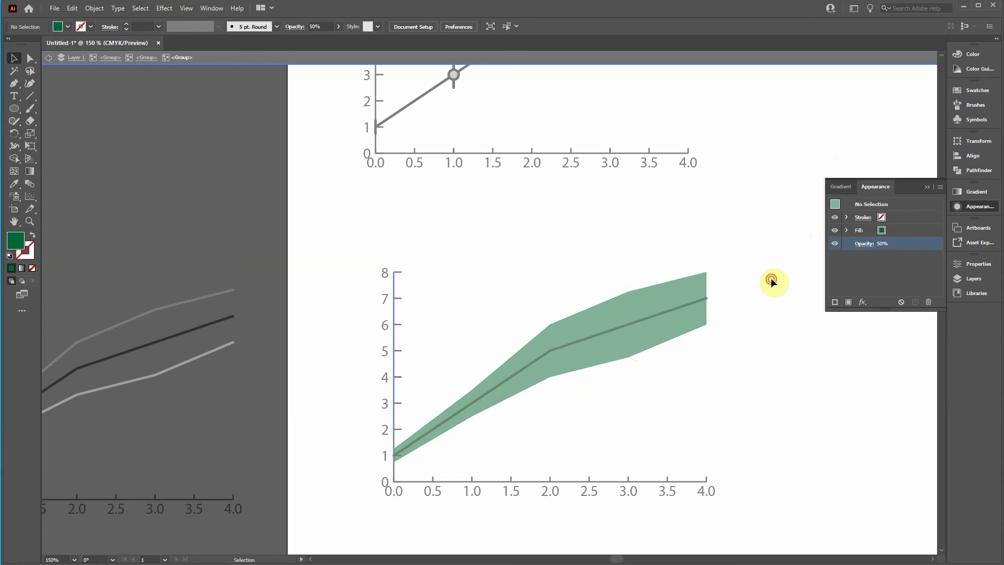
double_click(771, 278)
- Change the lower graph's middle line stroke from black to the dark green swatch
click(606, 338)
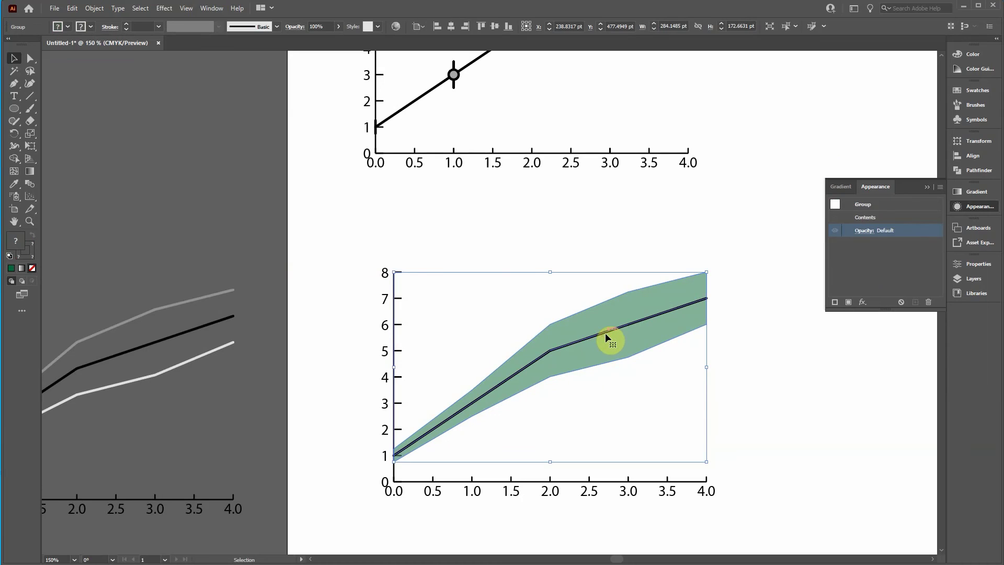
double_click(607, 339)
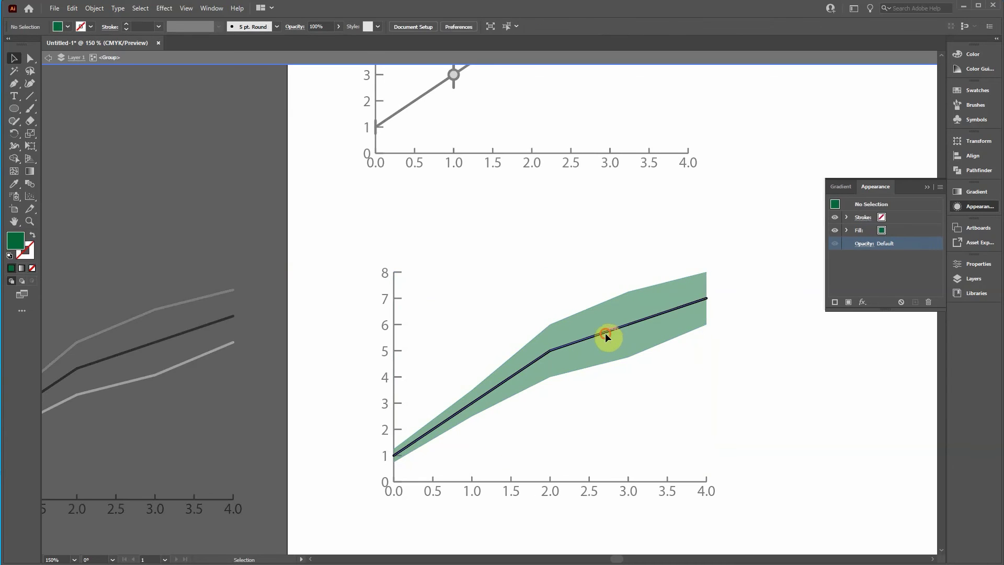
click(605, 332)
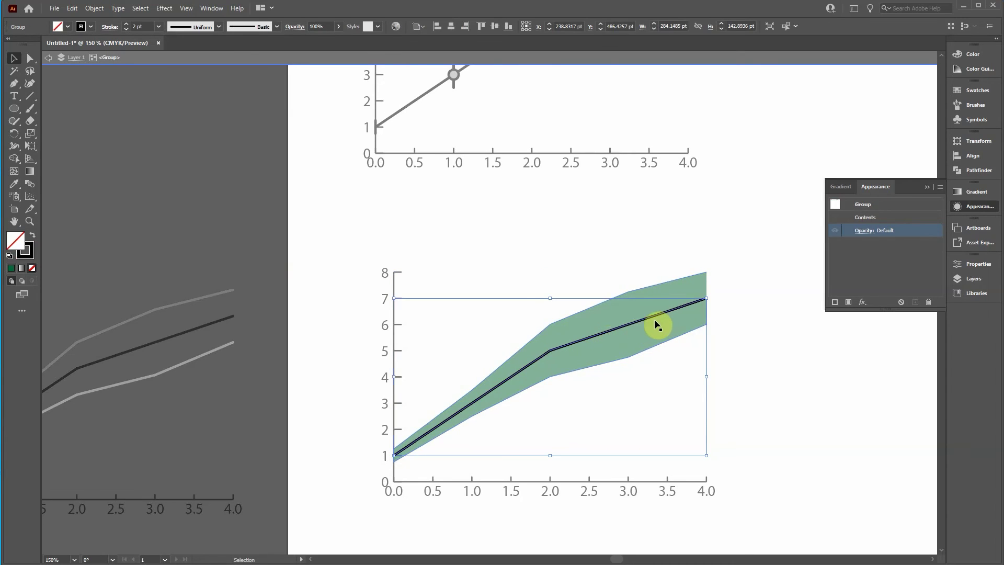
click(91, 27)
click(51, 53)
click(475, 224)
double_click(476, 224)
click(481, 224)
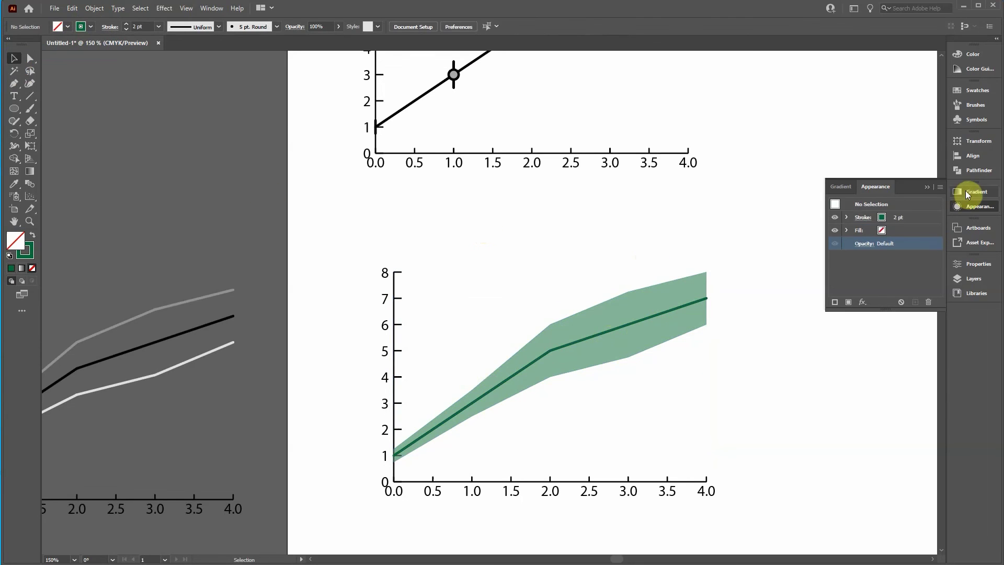
click(925, 187)
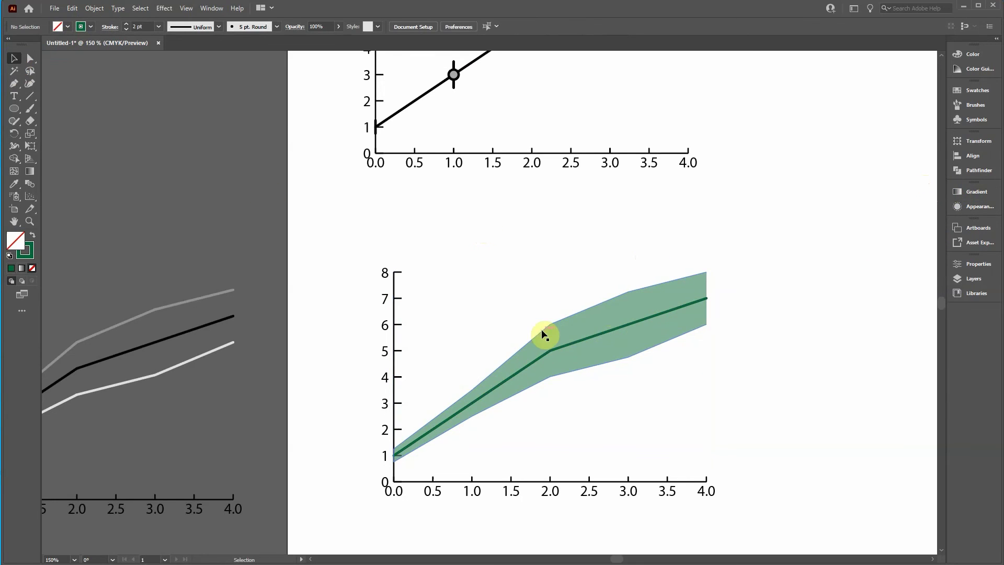
scroll(568, 332, down, 1)
- Frame both graphs and bring up the context menu for the selected top chart
drag(688, 243, 666, 321)
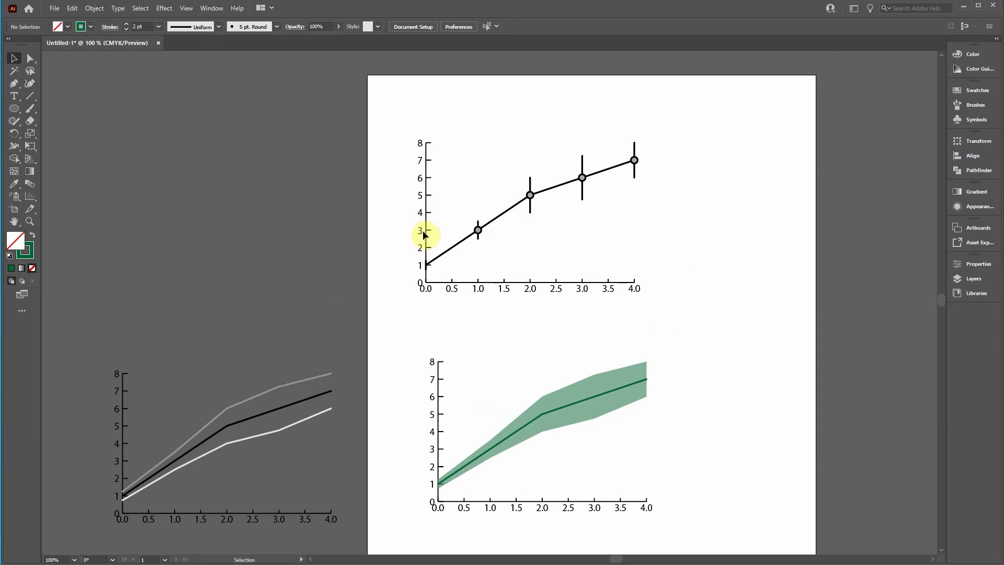
scroll(451, 309, up, 3)
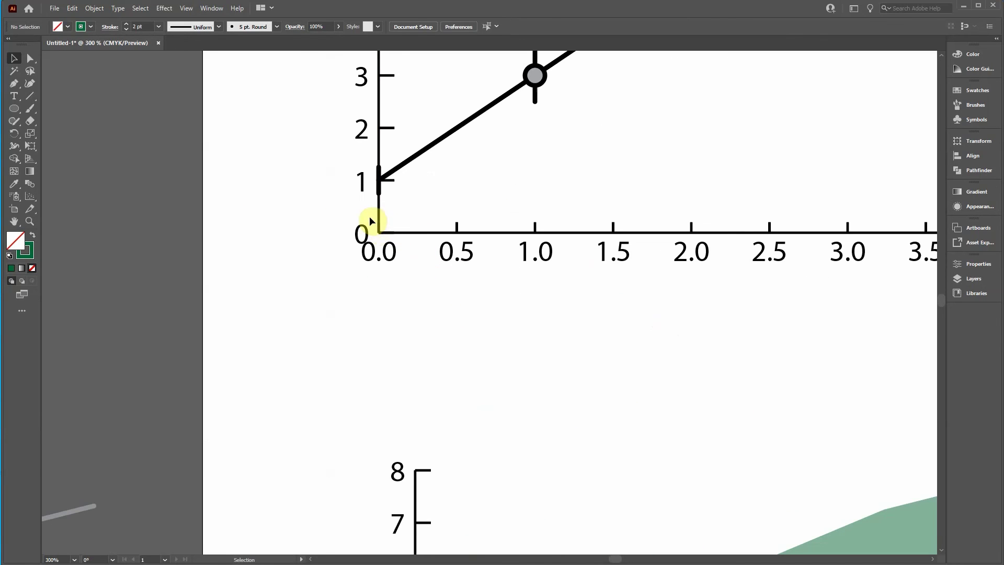
scroll(471, 240, down, 1)
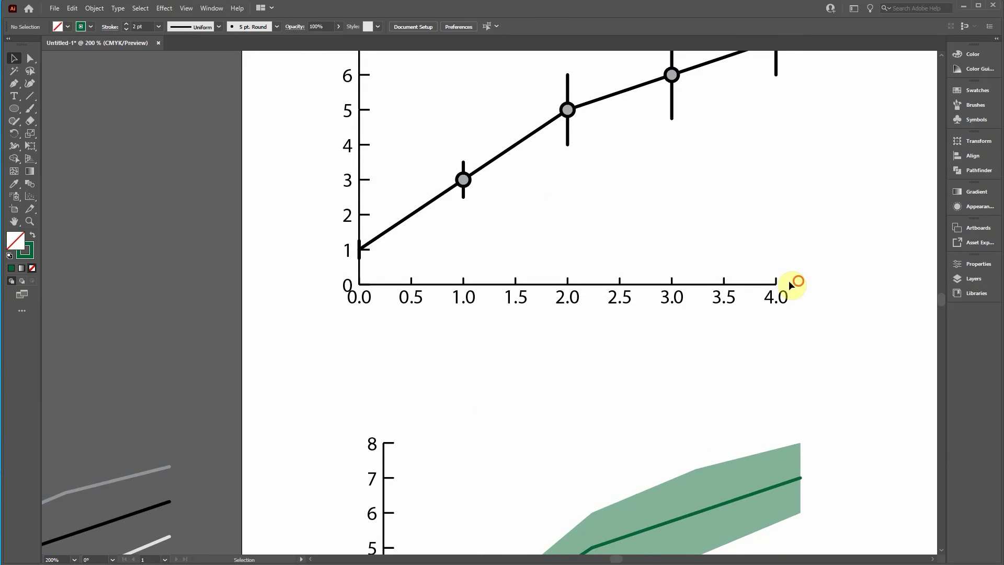
click(353, 275)
right_click(435, 285)
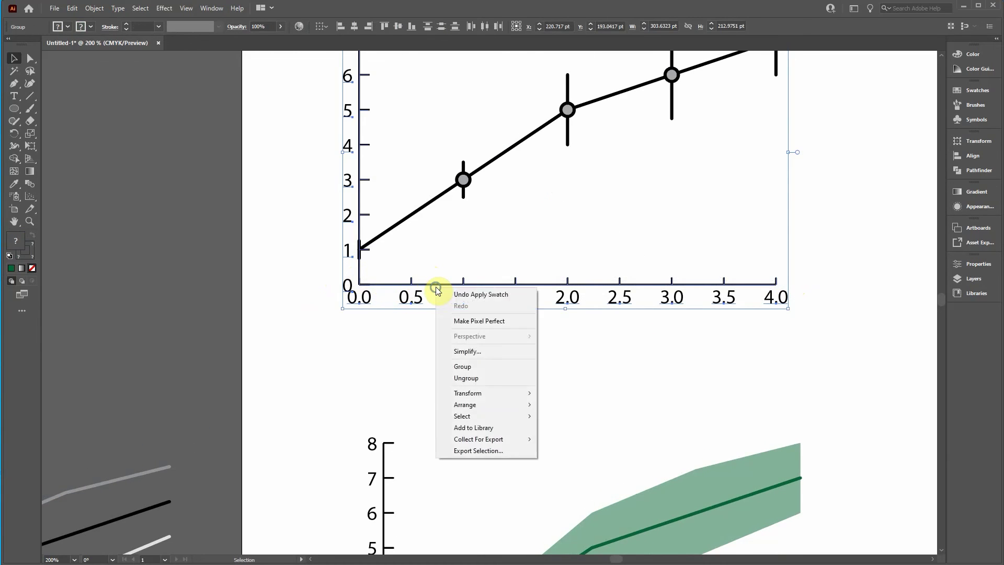
- Ungroup the top chart and nudge its x-axis and labels down
click(458, 377)
click(583, 352)
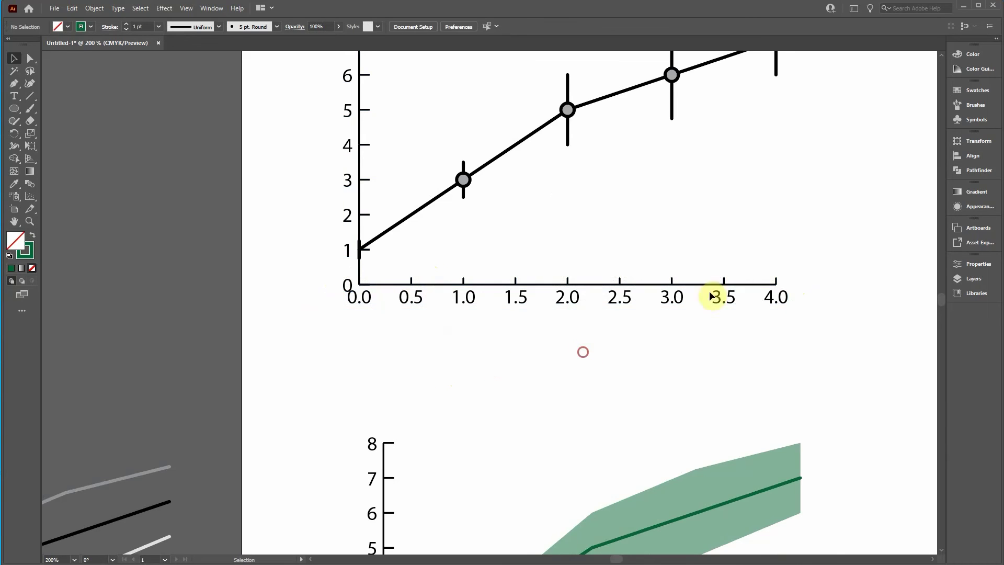
click(353, 272)
shift+click(361, 270)
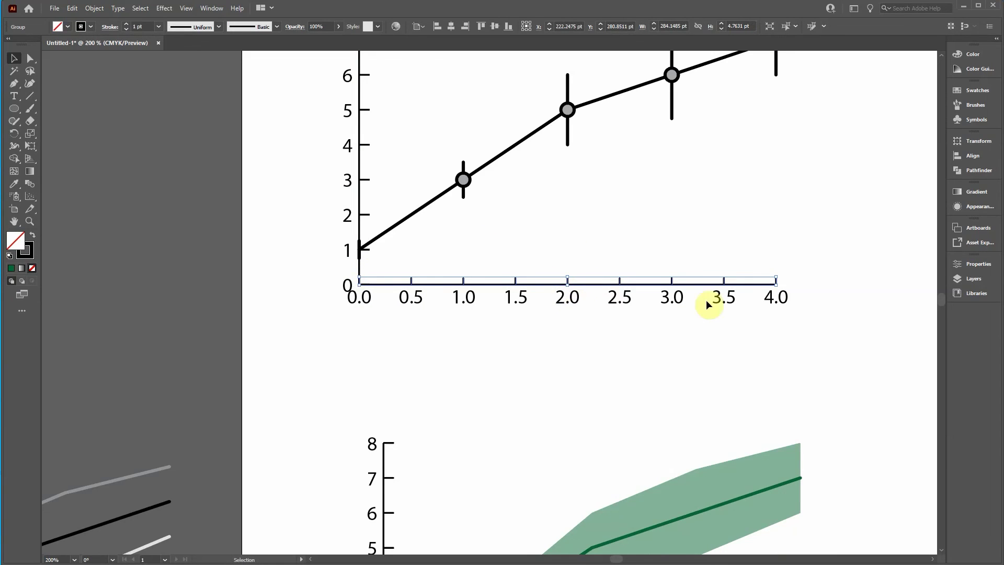
drag(810, 309, 334, 301)
key(Down)
key(Down)
key(Down)
key(Down)
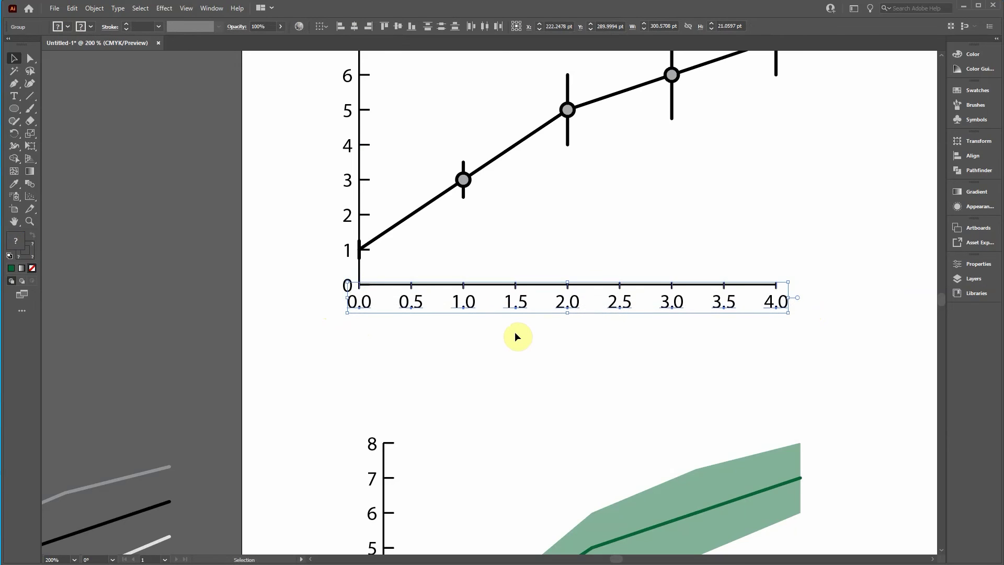
click(497, 335)
- Select the y-axis group and nudge it slightly left
scroll(414, 350, up, 3)
drag(320, 75, 349, 363)
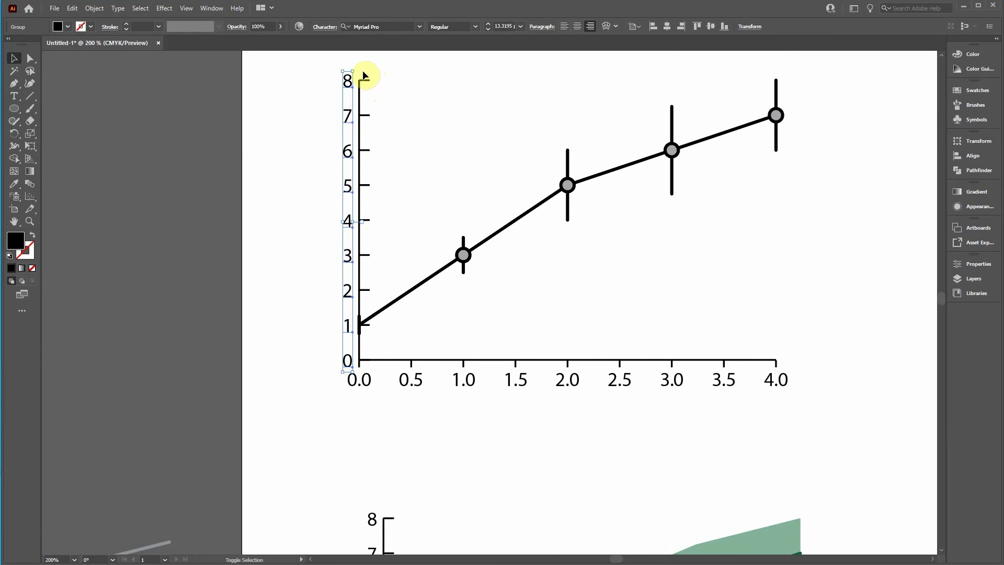
drag(381, 69, 383, 364)
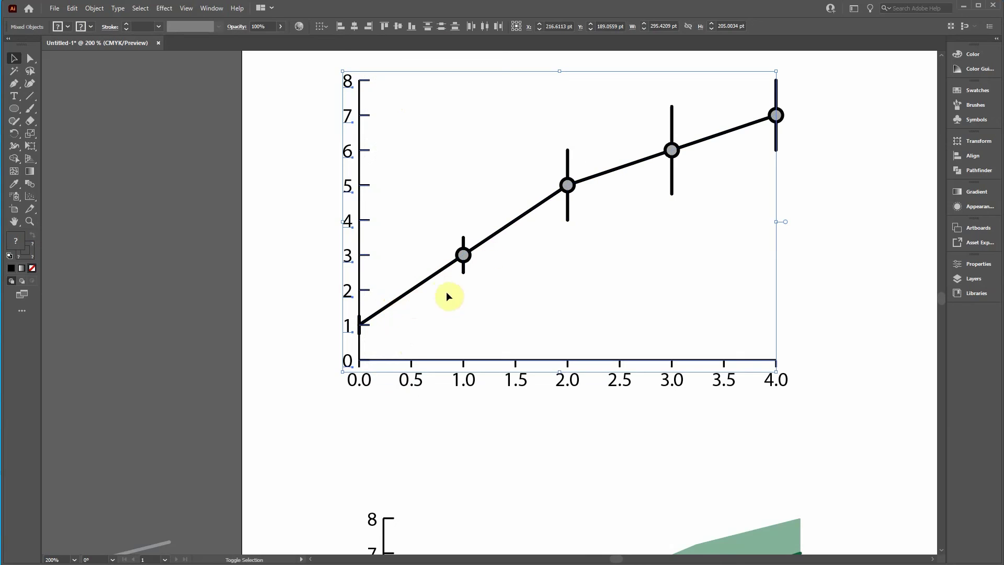
shift+click(399, 363)
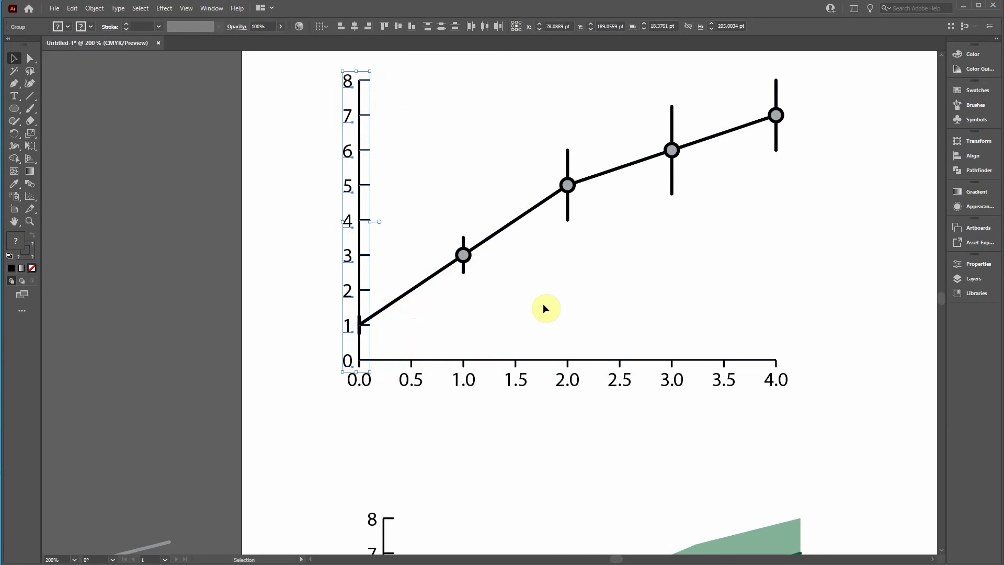
key(Left)
key(Left)
key(Left)
key(Left)
key(Left)
key(Left)
key(Left)
key(Left)
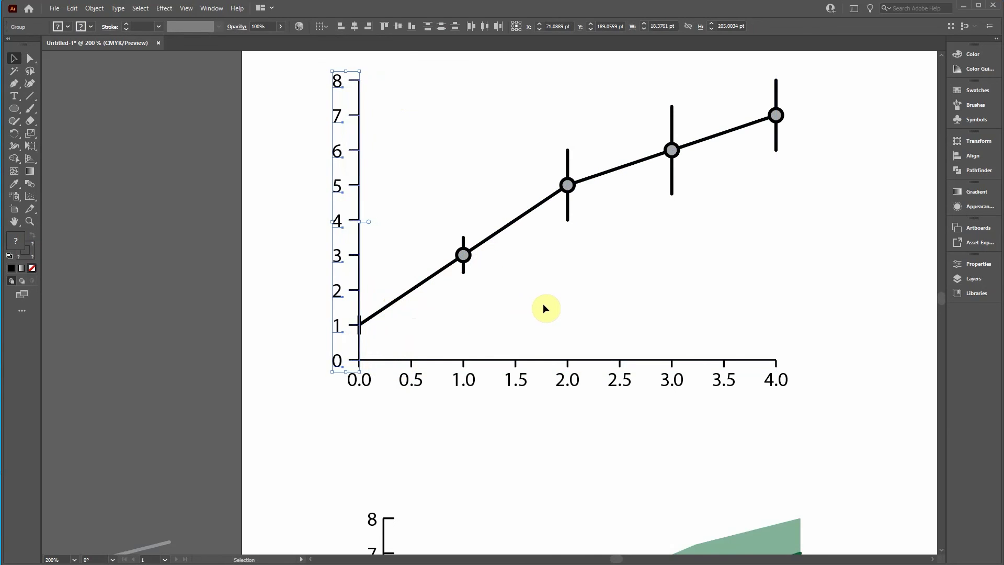
key(Right)
click(543, 308)
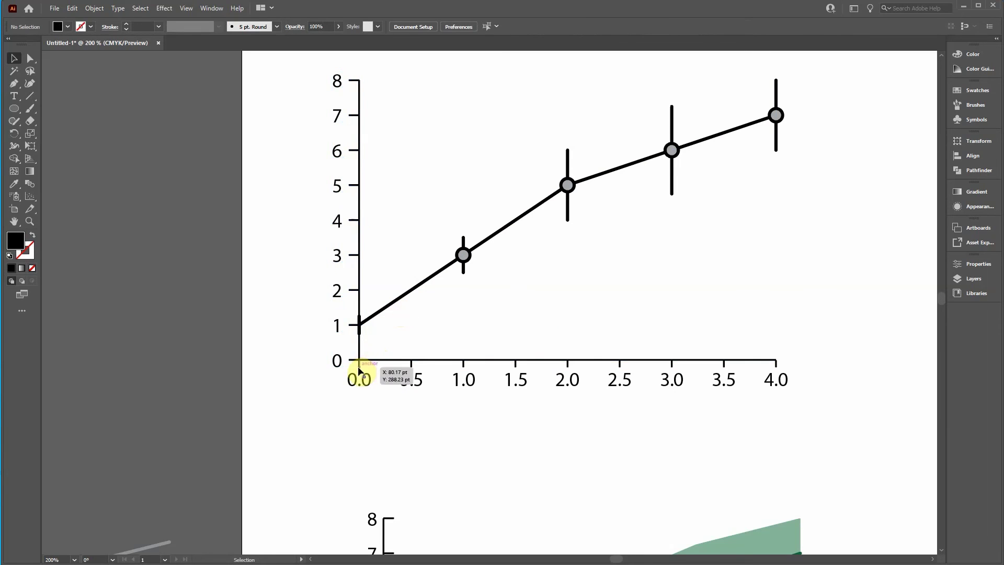
- Nudge the top chart's line, error bars and x-axis right, leaving the y-axis in place
click(832, 406)
drag(832, 406, 365, 361)
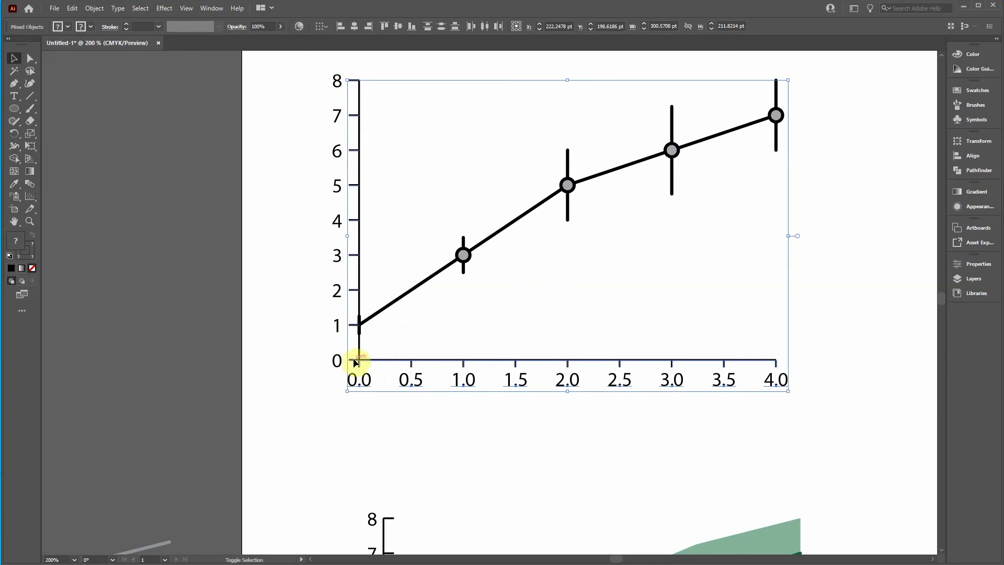
click(885, 296)
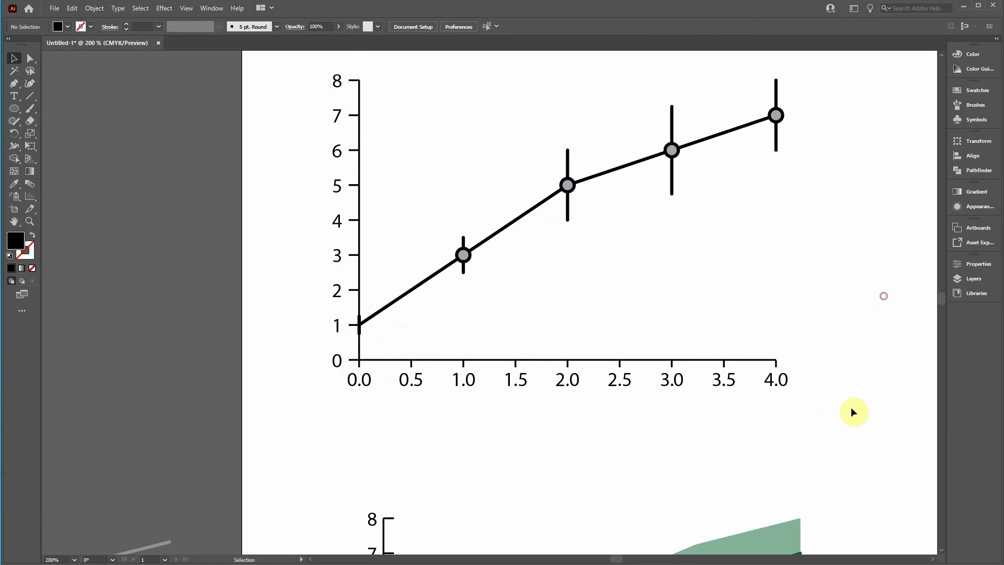
drag(824, 421, 358, 370)
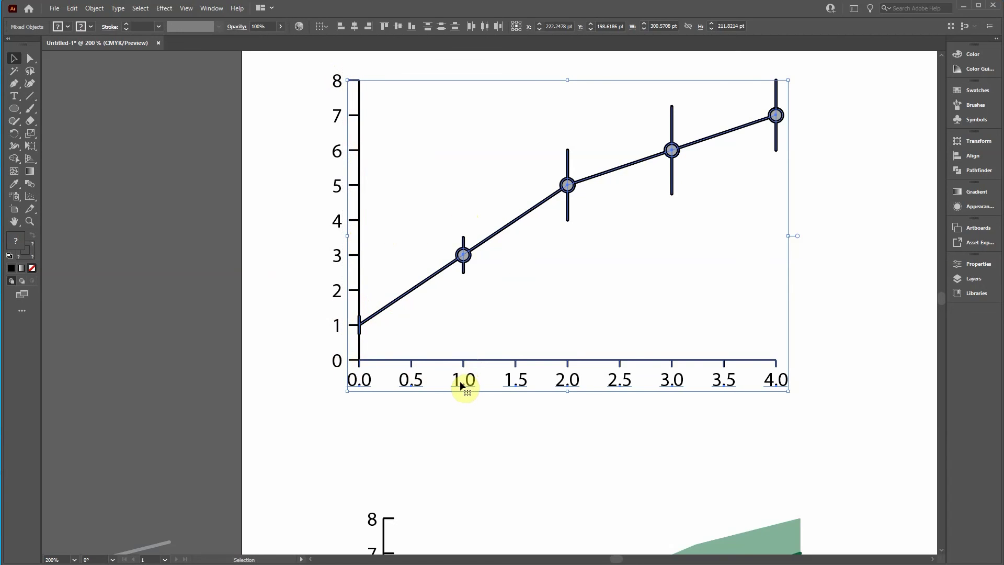
key(Right)
key(Right)
key(Right)
key(Right)
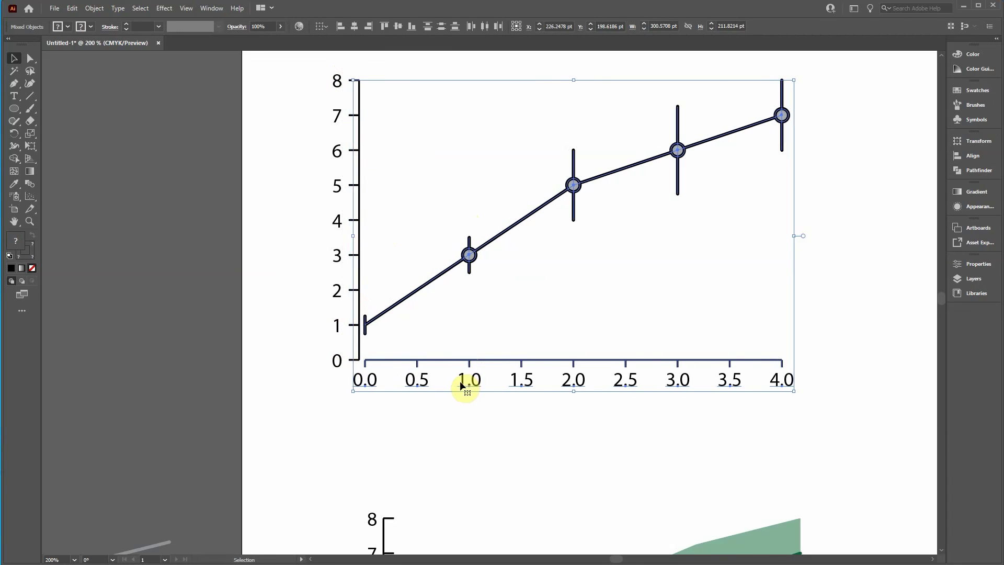
- Copy the grey circle marker from x 1.0 onto the first data point at (0.0, 1)
click(410, 434)
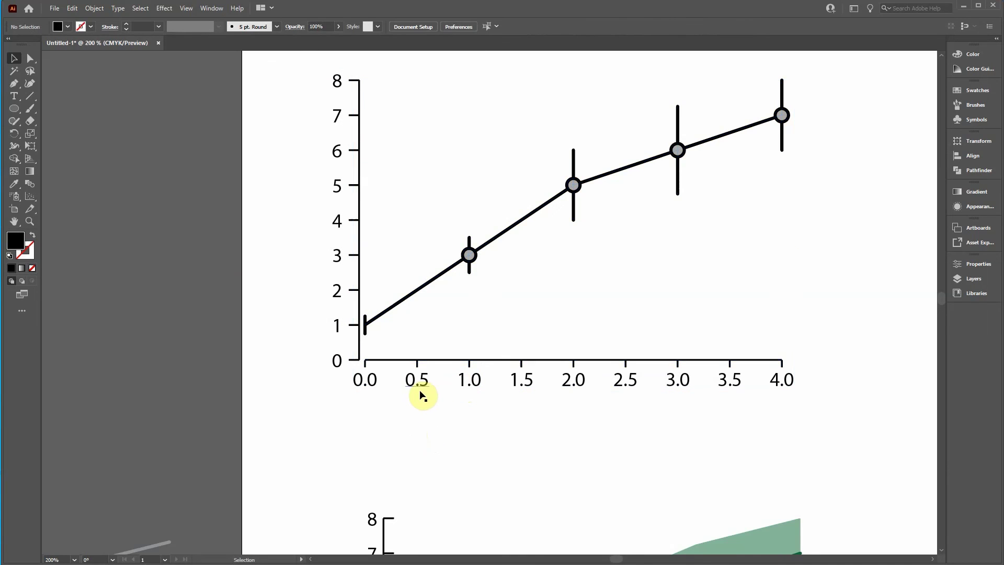
scroll(437, 323, down, 1)
scroll(437, 323, down, 1)
drag(417, 414, 392, 381)
scroll(424, 260, up, 3)
scroll(424, 259, up, 1)
click(432, 229)
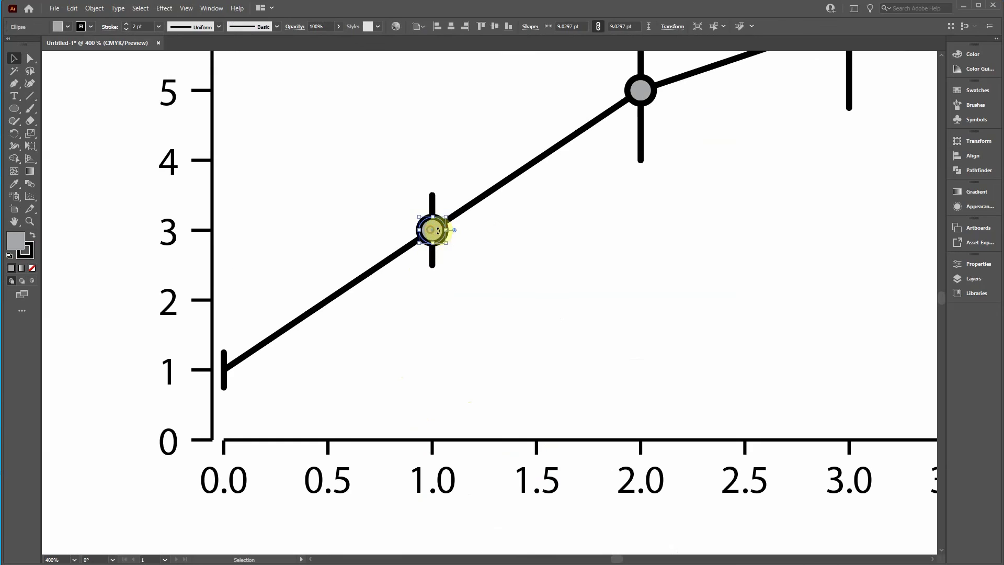
drag(432, 228, 432, 228)
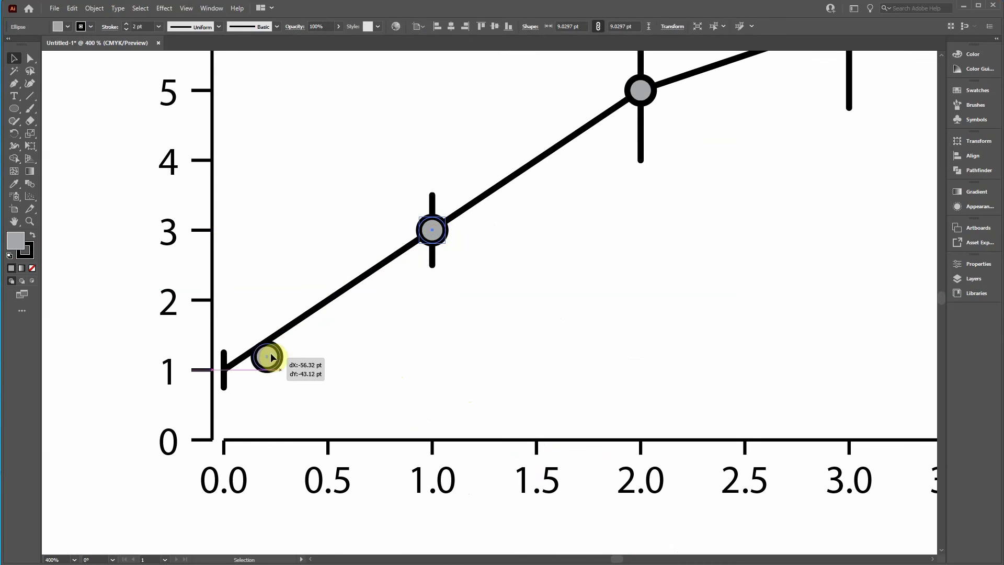
drag(255, 370, 223, 372)
click(334, 374)
scroll(376, 346, down, 5)
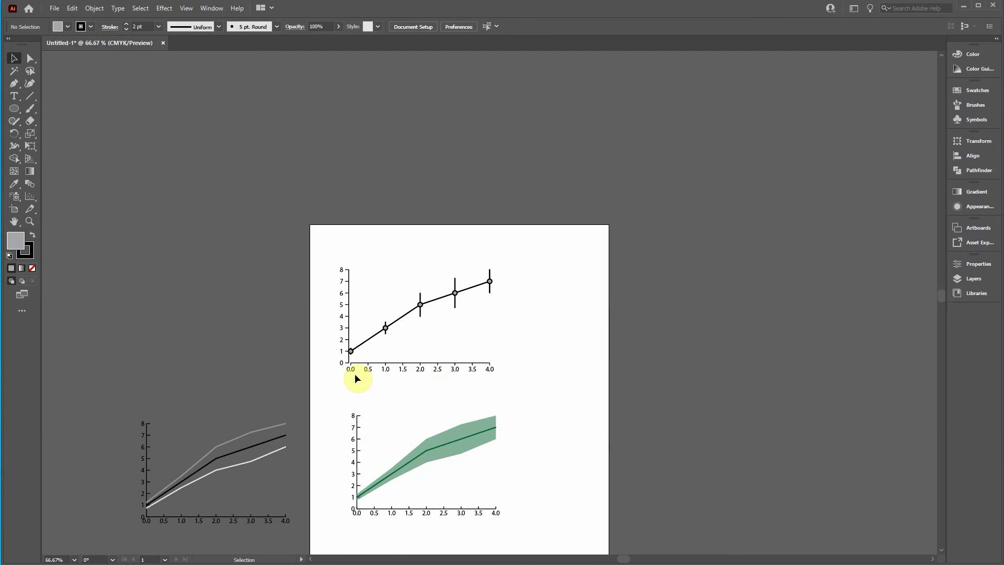
scroll(383, 406, down, 4)
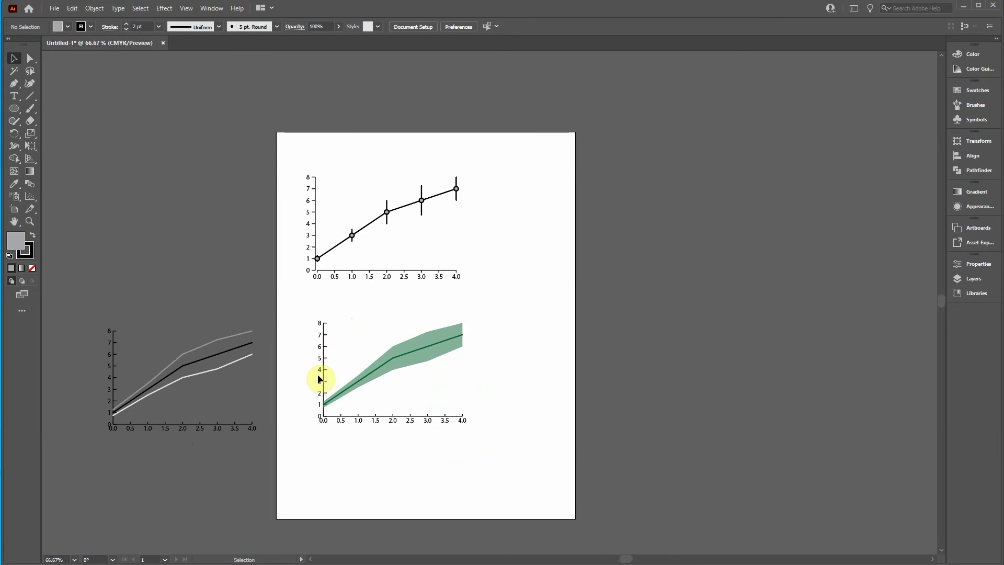
scroll(320, 386, up, 2)
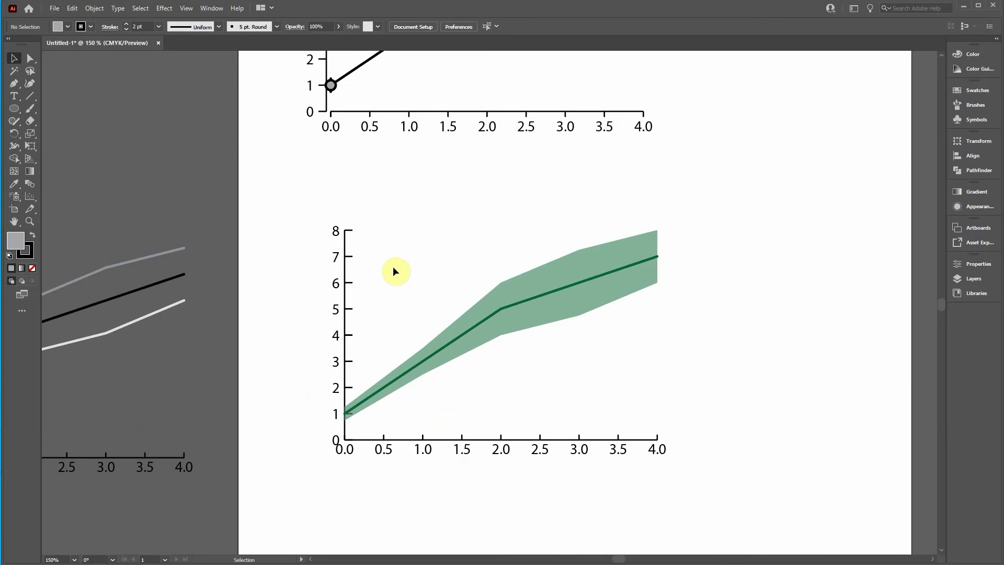
drag(397, 254, 377, 453)
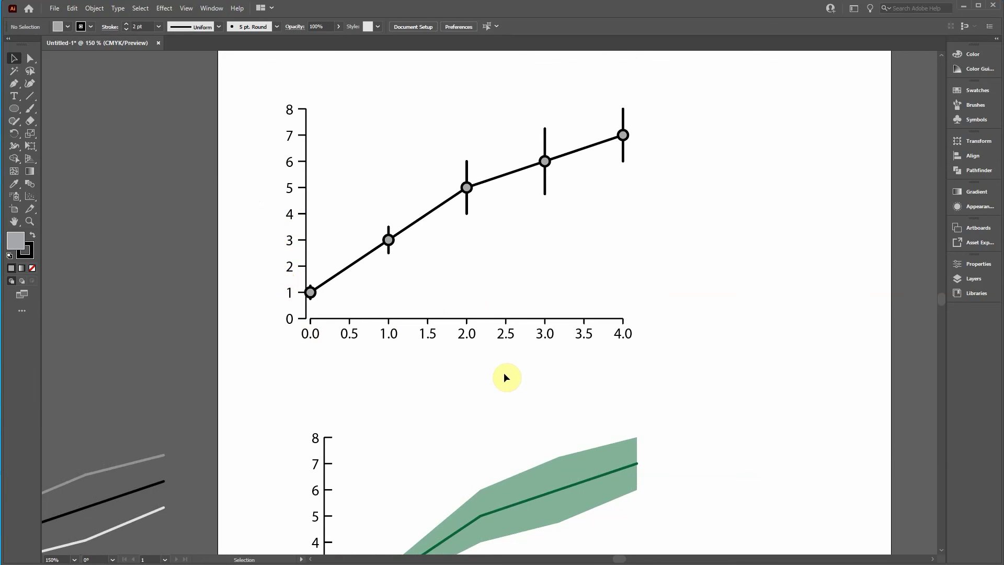
scroll(504, 373, up, 2)
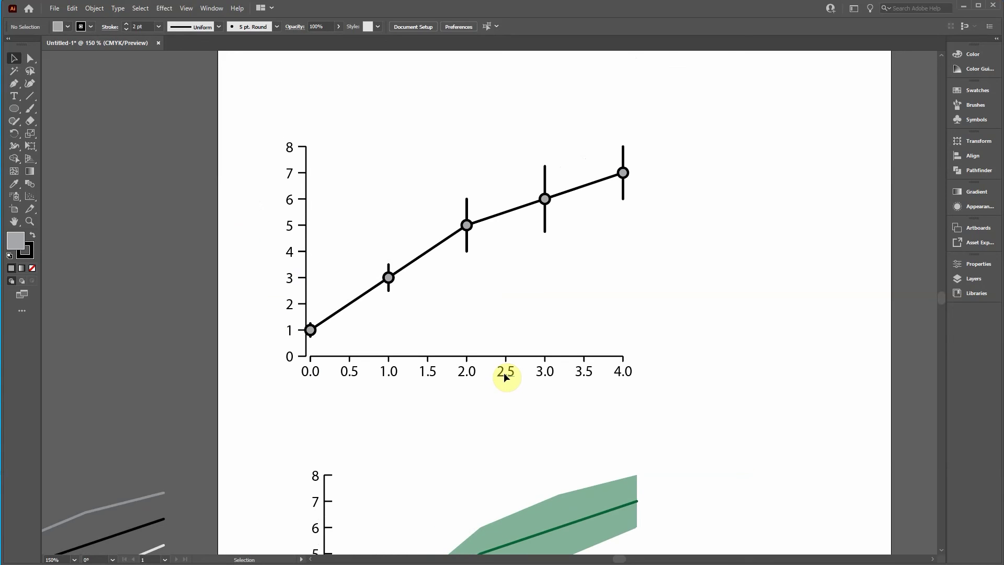
key(ctrl+minus)
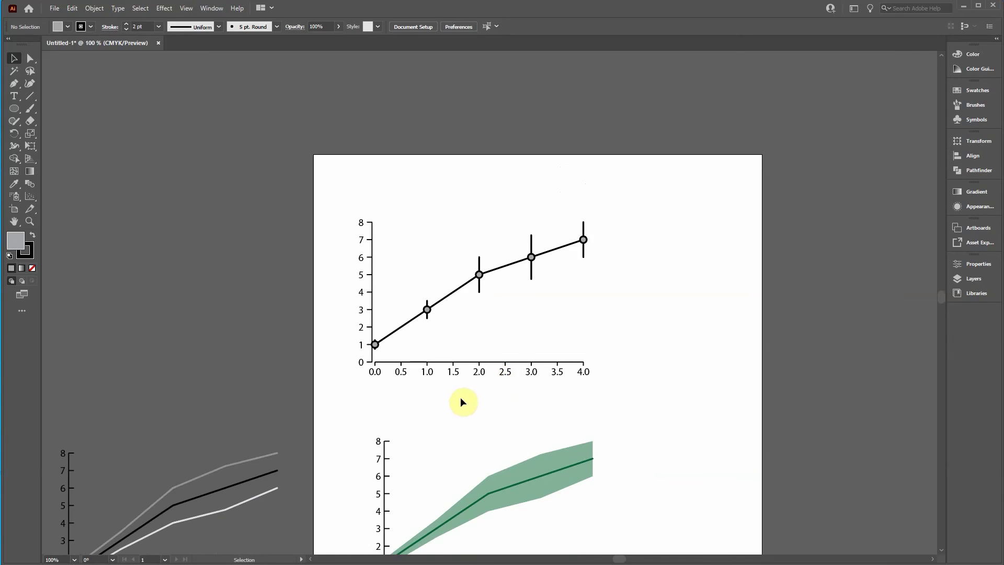
drag(460, 406, 397, 310)
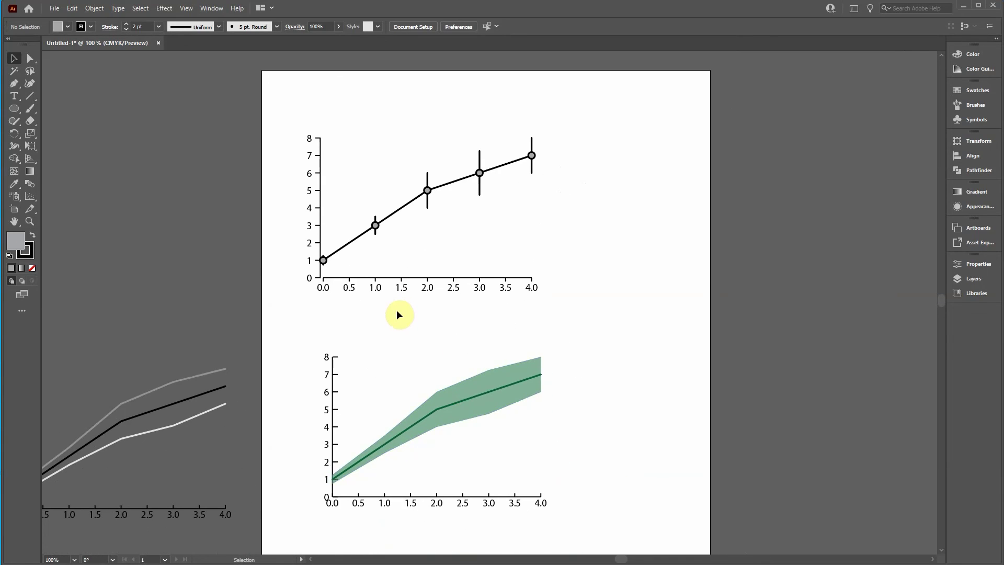